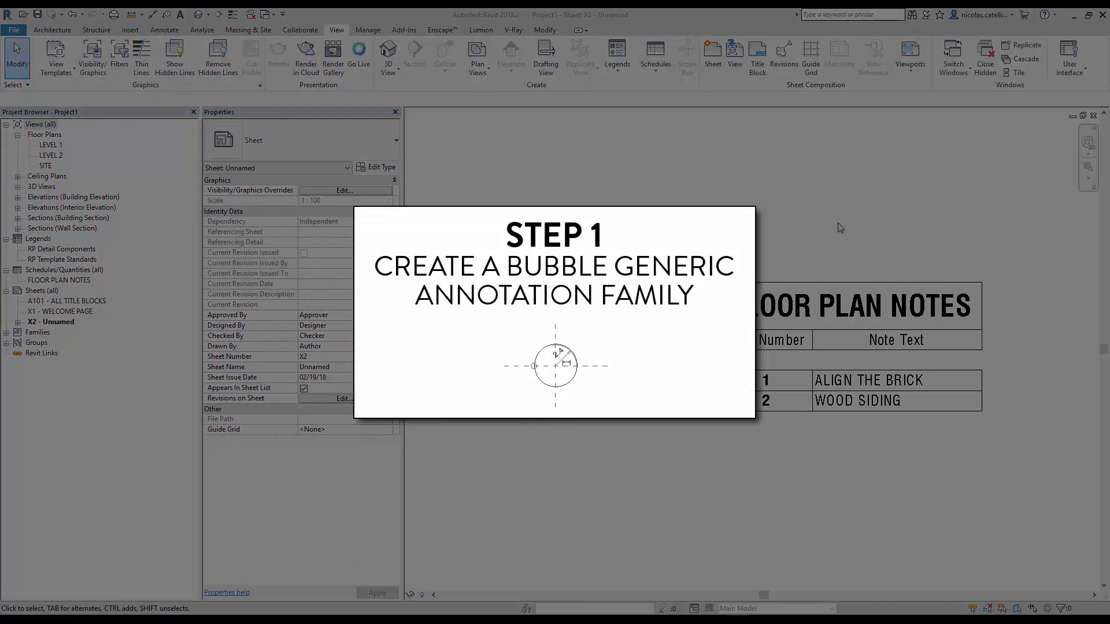
Create a new family from the Metric Generic Annotation.rft template in the Annotations template folder
left_click(13, 30)
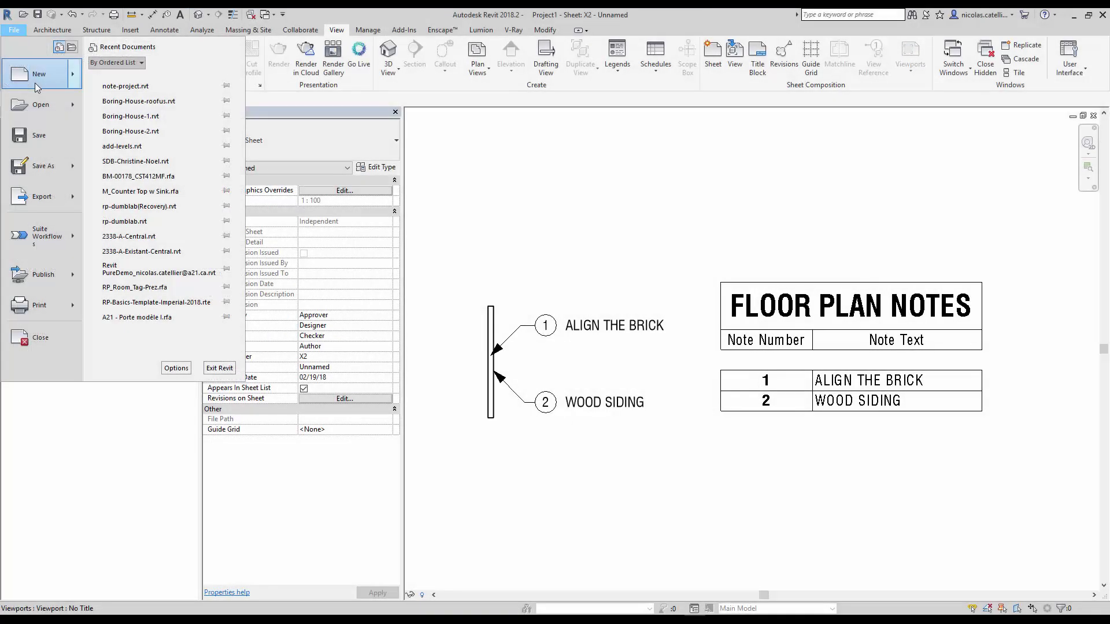
mouse_move(39, 74)
left_click(128, 110)
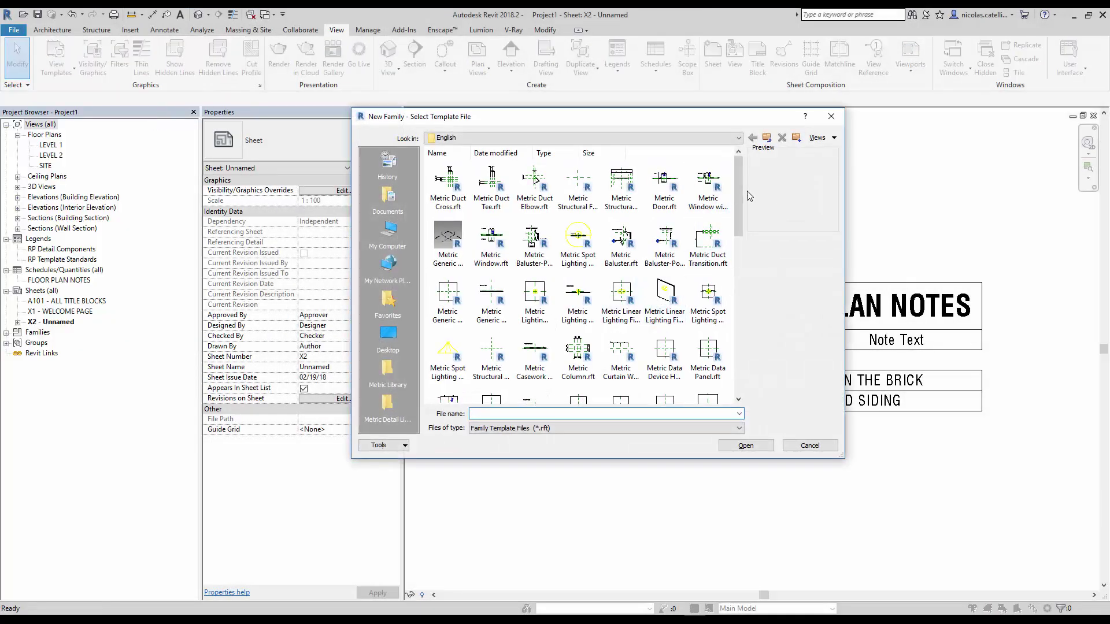
left_click_drag(739, 204, 739, 354)
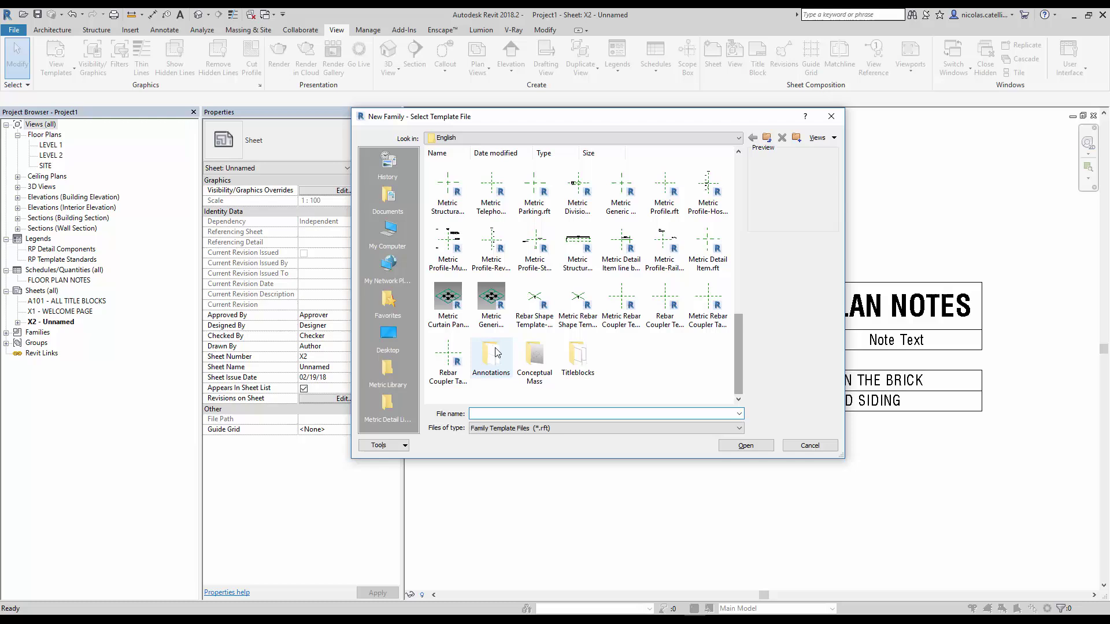
left_click(498, 353)
double_click(496, 353)
left_click(534, 246)
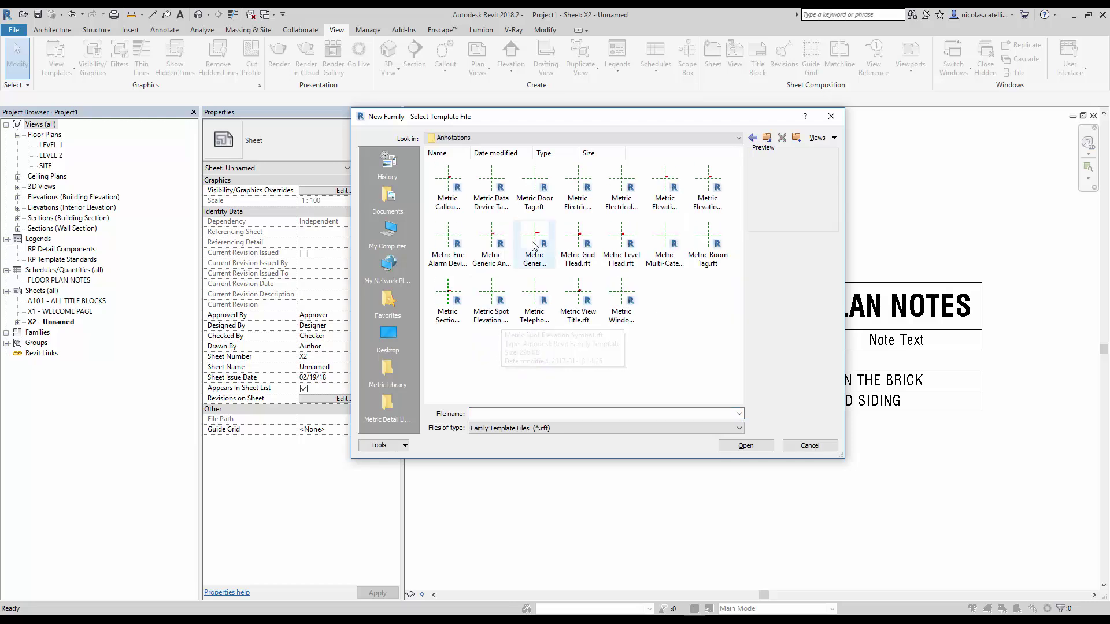
left_click(492, 243)
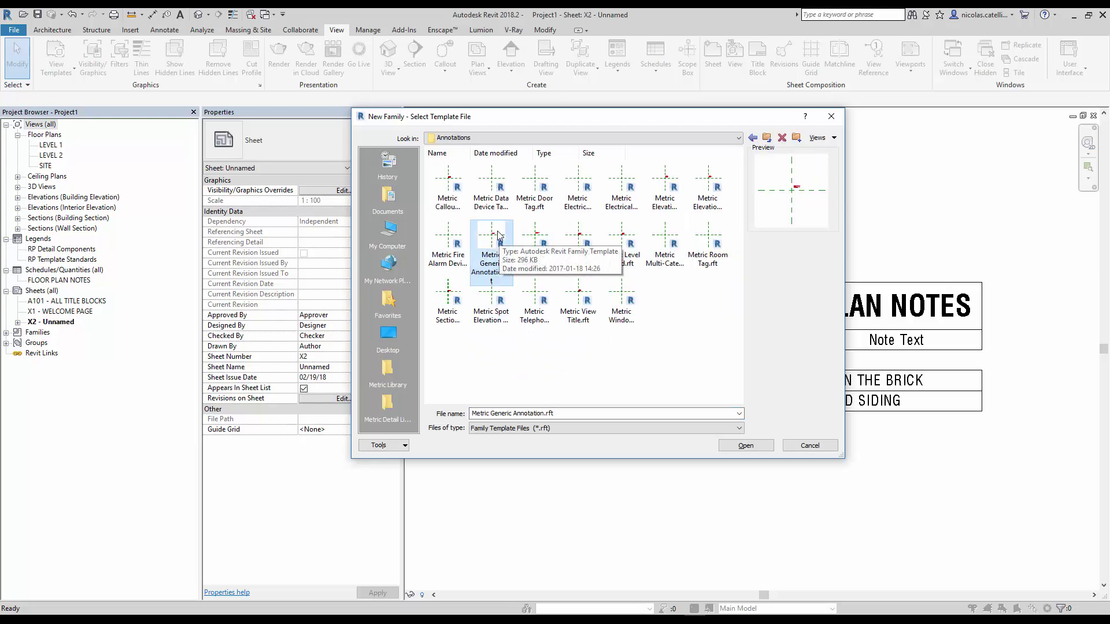
double_click(500, 240)
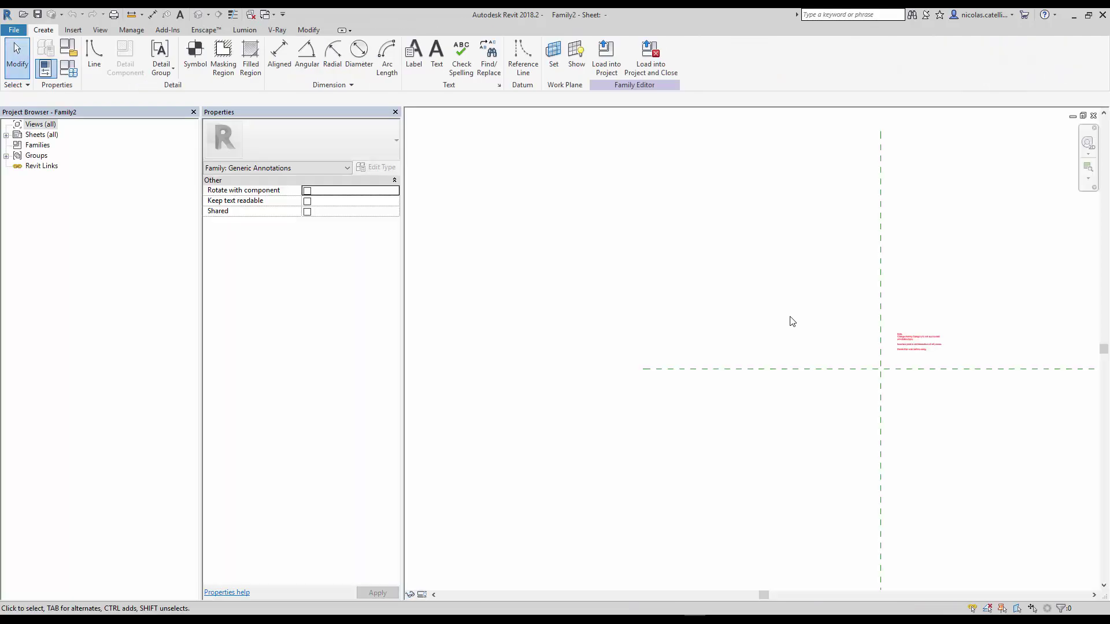
Delete the template's instruction note beside the reference plane intersection
scroll(792, 321, "up", 5)
left_click(714, 293)
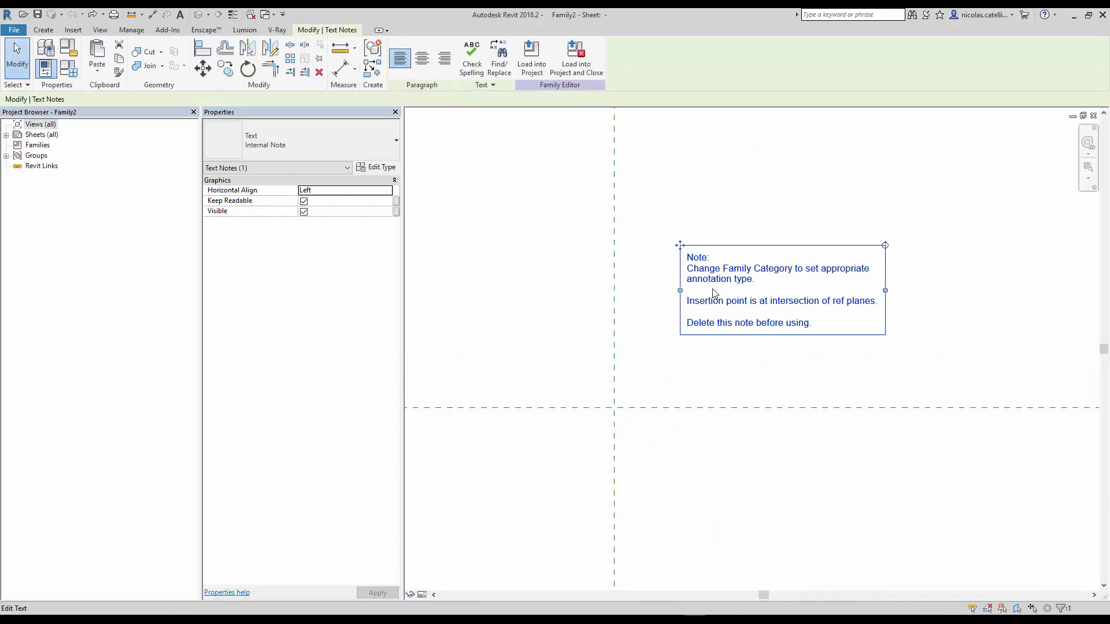
key("Delete")
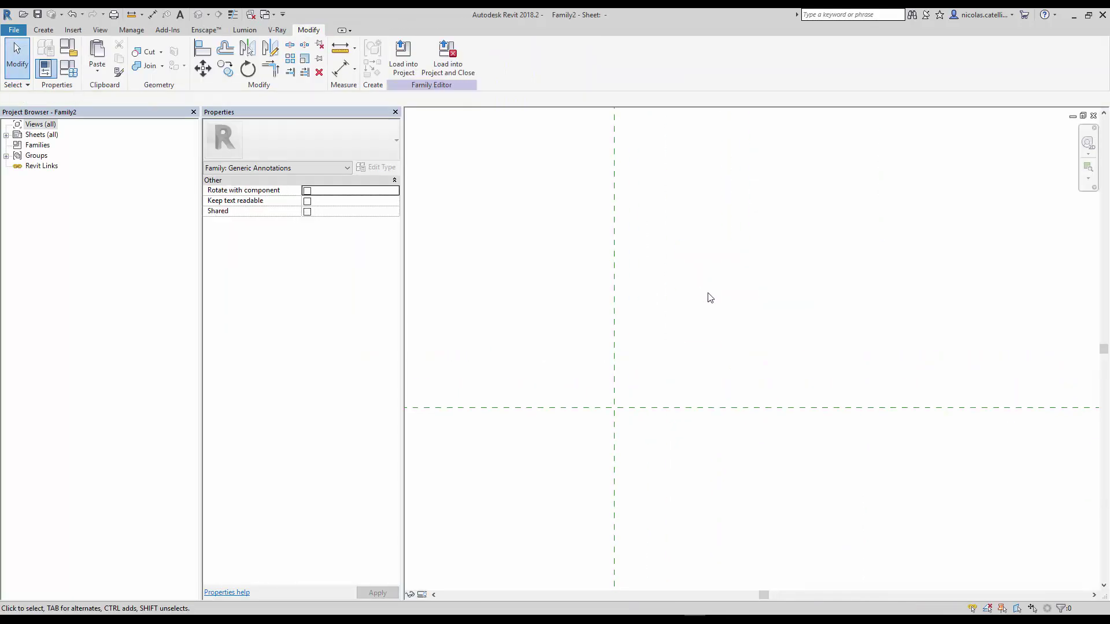
Draw a circle with a 2.5 mm radius centred on the intersection of the reference planes
left_click(43, 30)
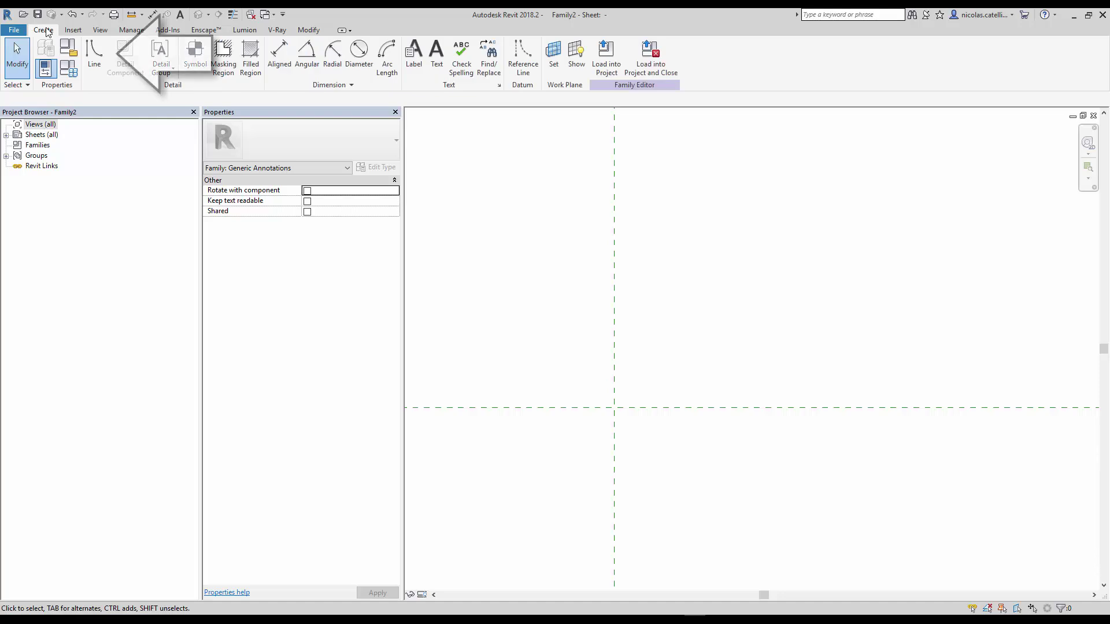
left_click(95, 58)
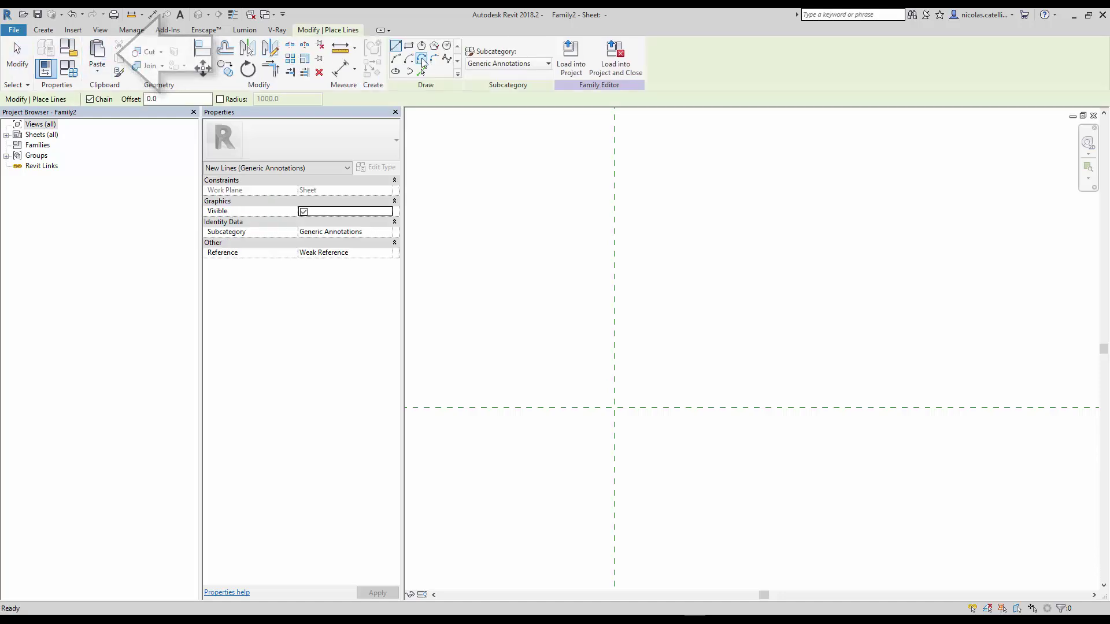
left_click(614, 408)
type("2.5")
key("Return")
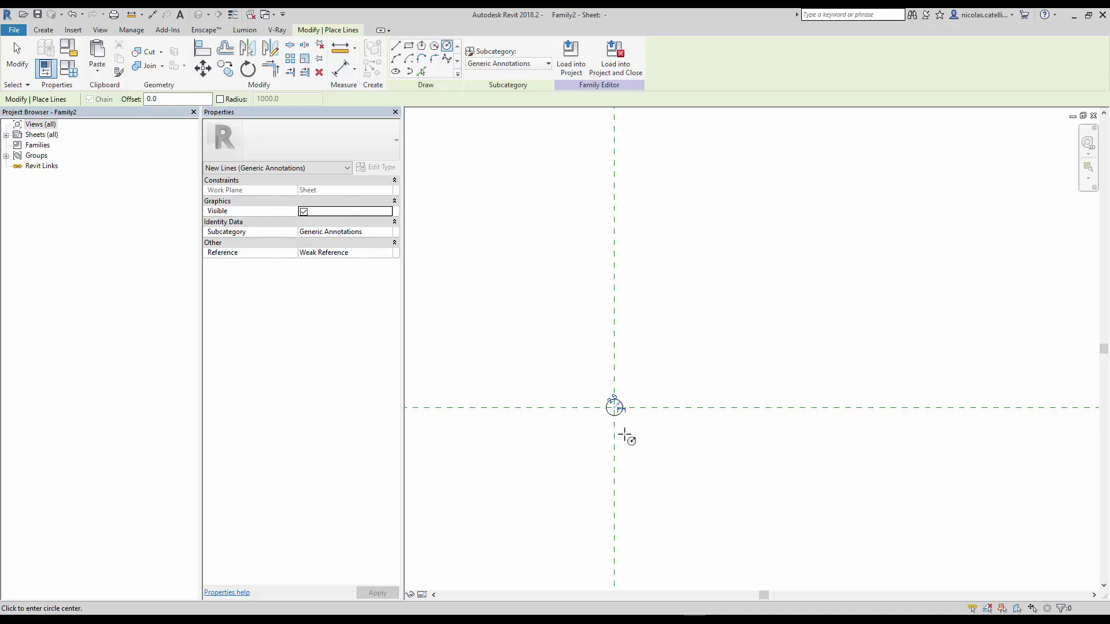
key("Escape")
scroll(621, 430, "up", 3)
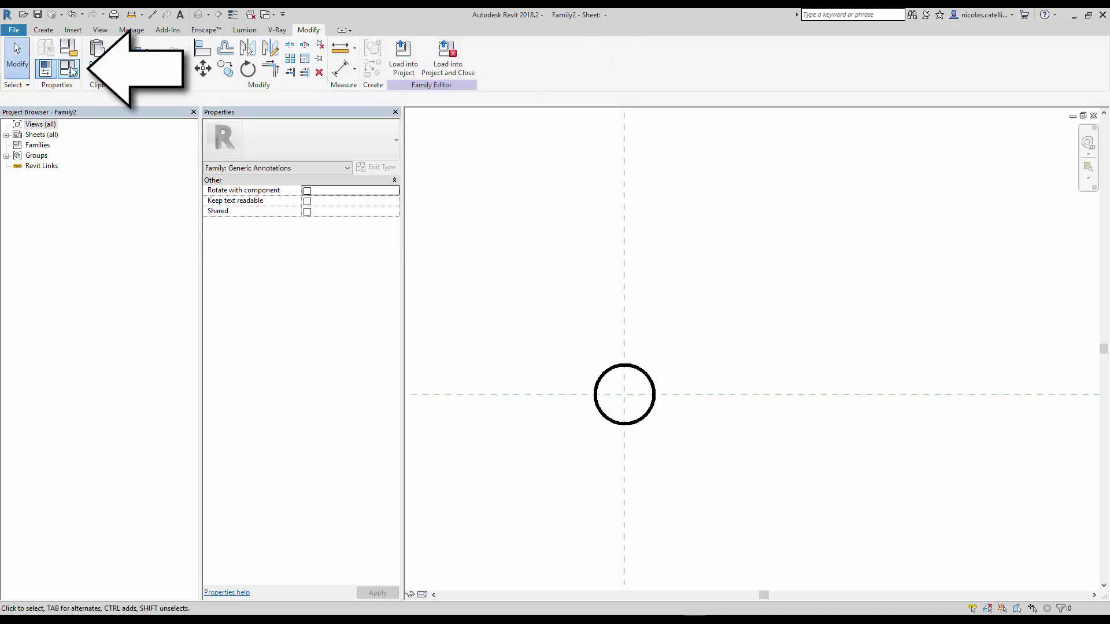
Add an instance family parameter named Note Number with parameter type Text to the family types
left_click(69, 69)
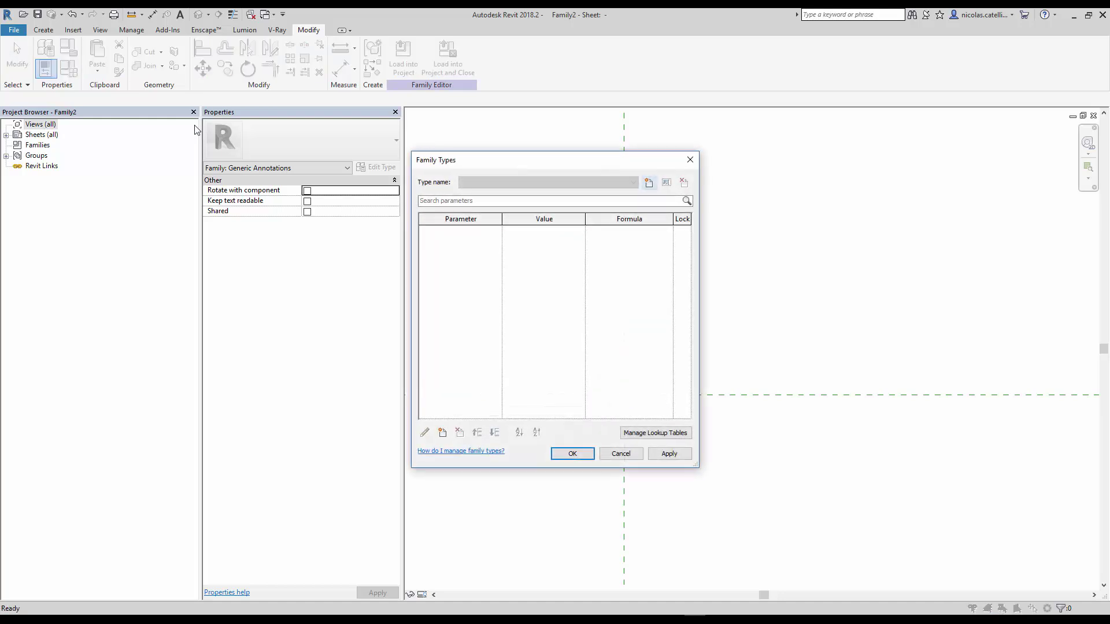
left_click(443, 433)
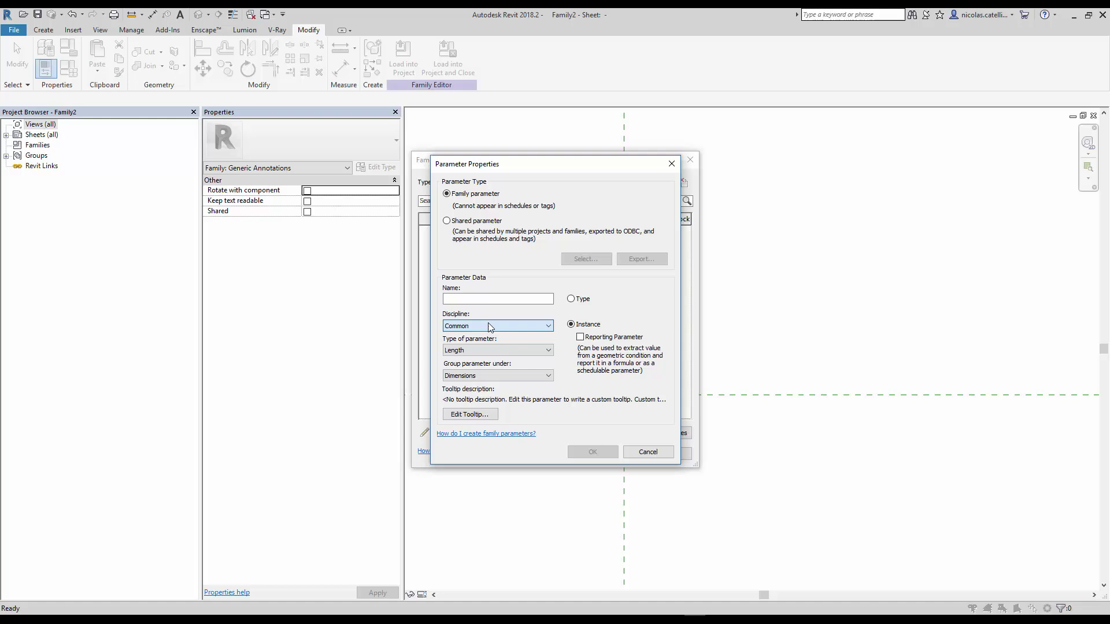
left_click(491, 350)
left_click(462, 359)
left_click(467, 298)
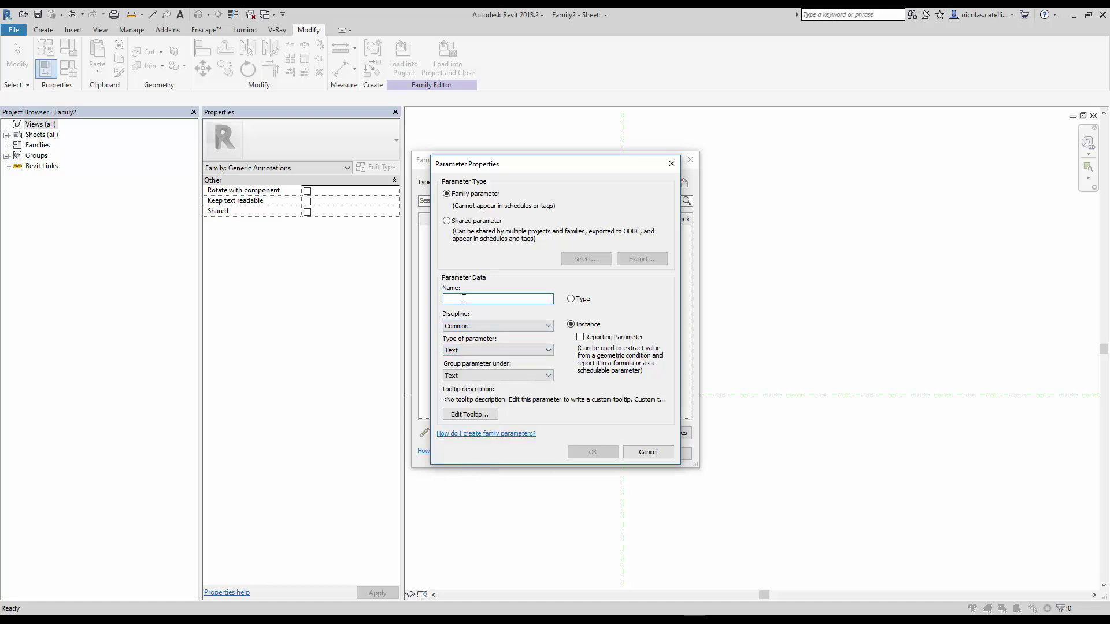
type("Note Number")
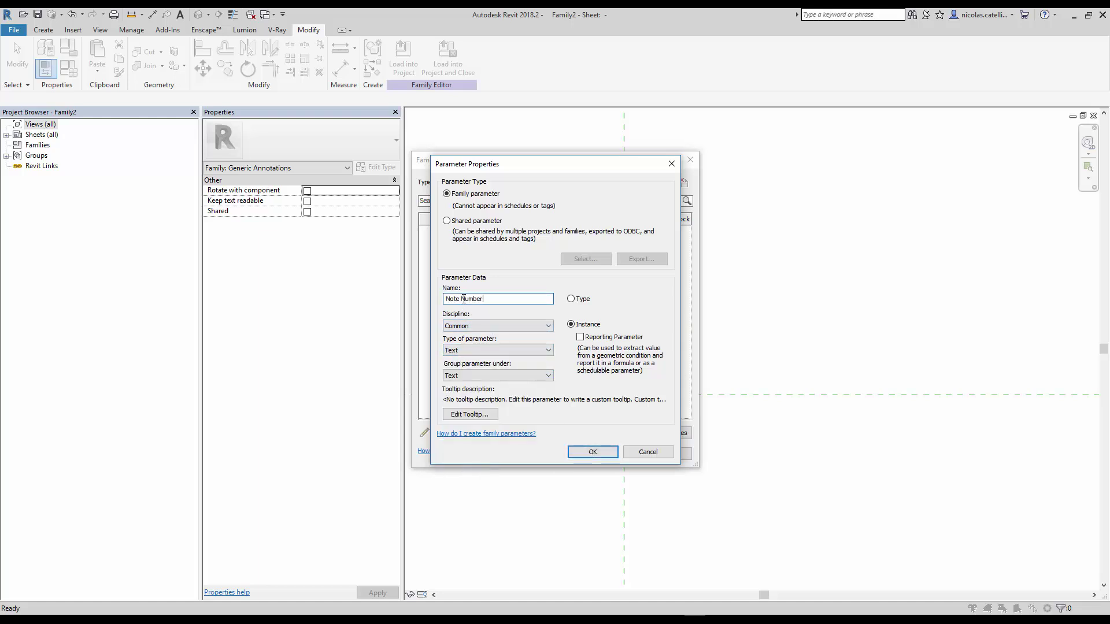
left_click(584, 453)
Add an instance family parameter named Note Text with parameter type Text
left_click(443, 432)
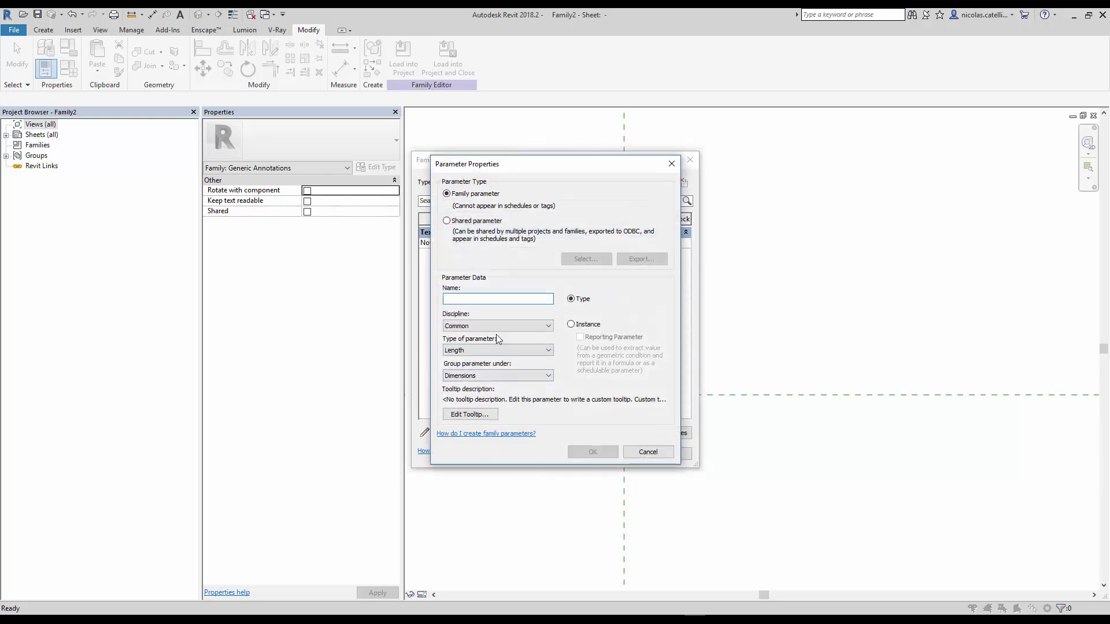
type("Not")
type("Note Text (default)")
left_click(571, 324)
left_click(497, 350)
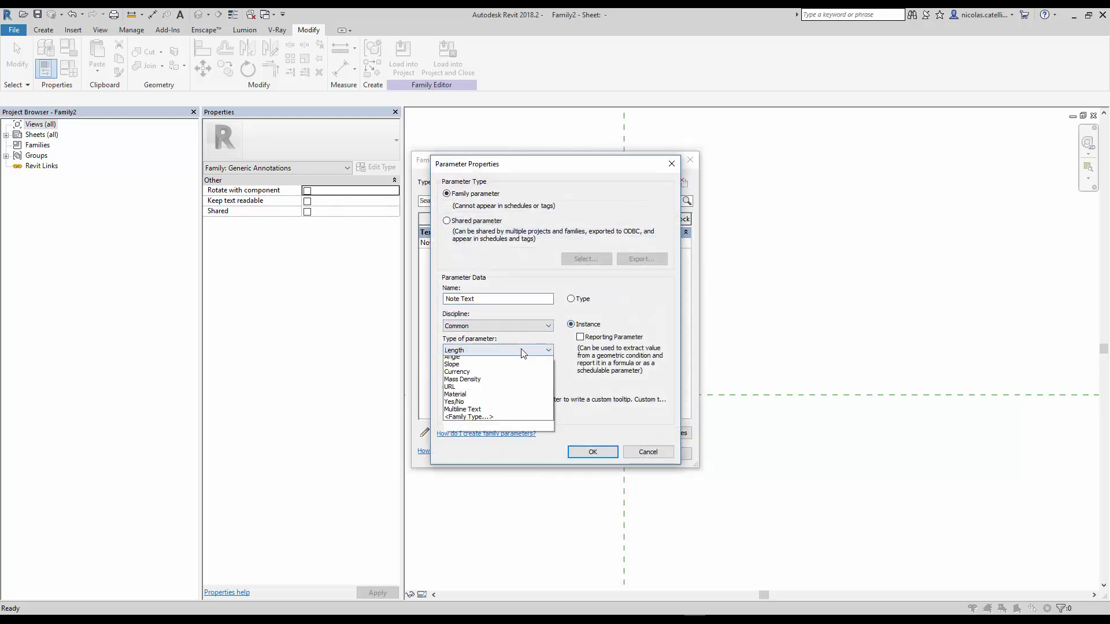
left_click(462, 359)
left_click(584, 451)
Add an instance family parameter named View Type with parameter type Text
left_click(442, 433)
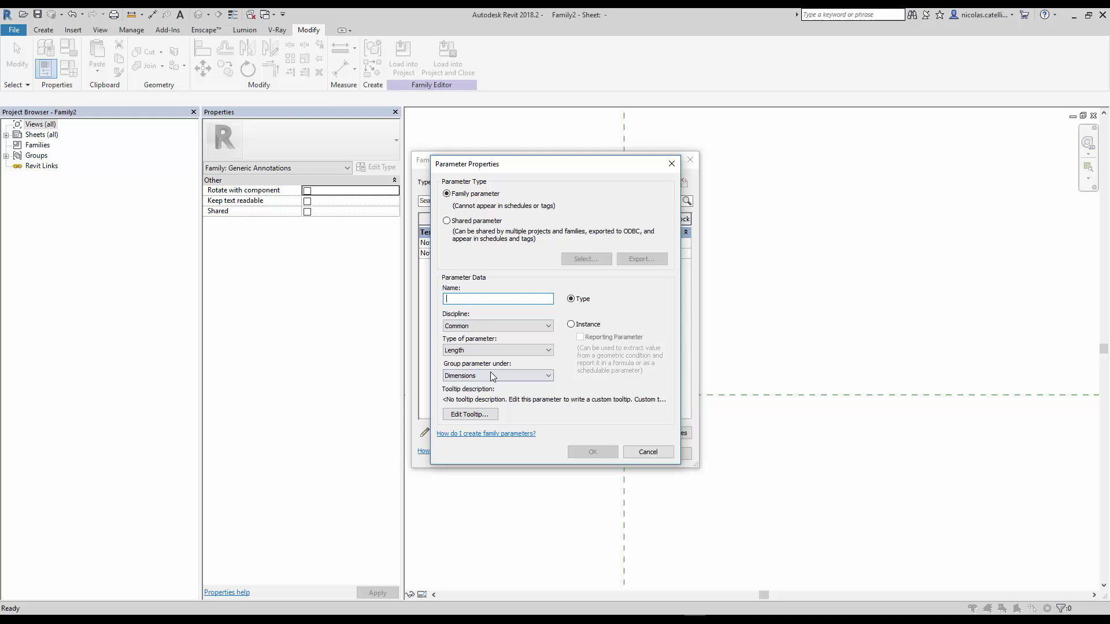
type("View Type")
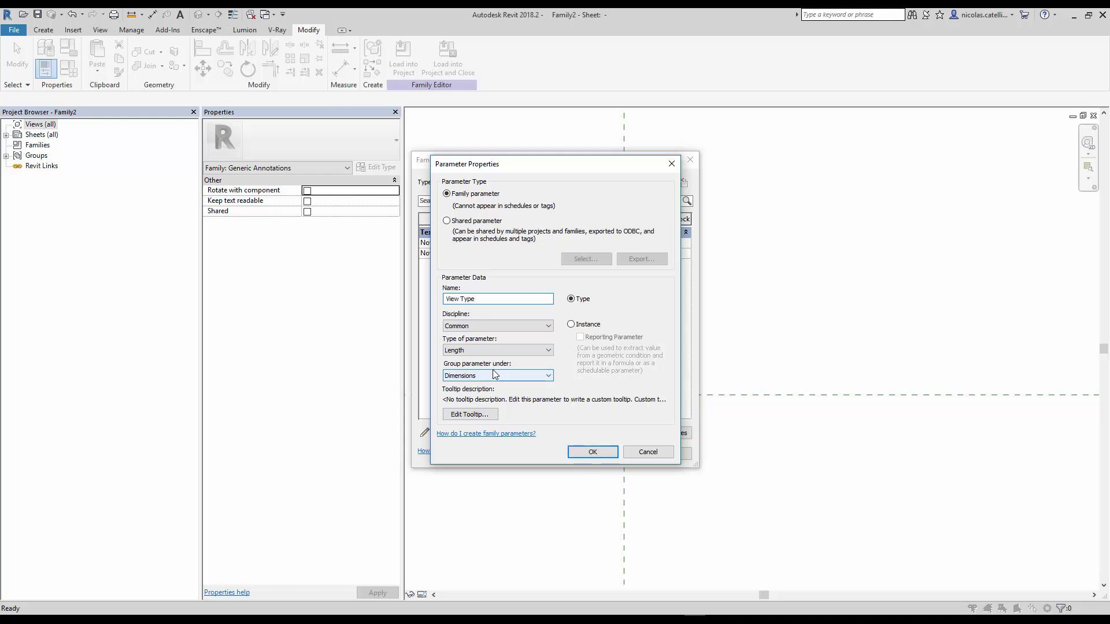
left_click(570, 324)
left_click(521, 376)
left_click(591, 452)
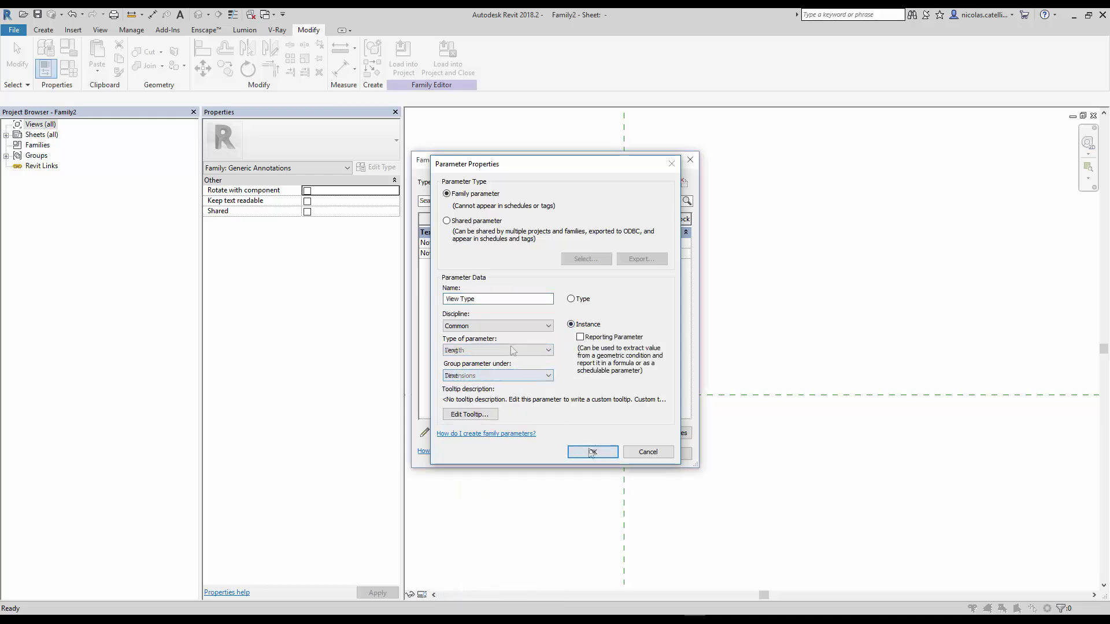
Add an instance Yes/No parameter named Text Visibility grouped under Visibility, and accept the family types
left_click(442, 432)
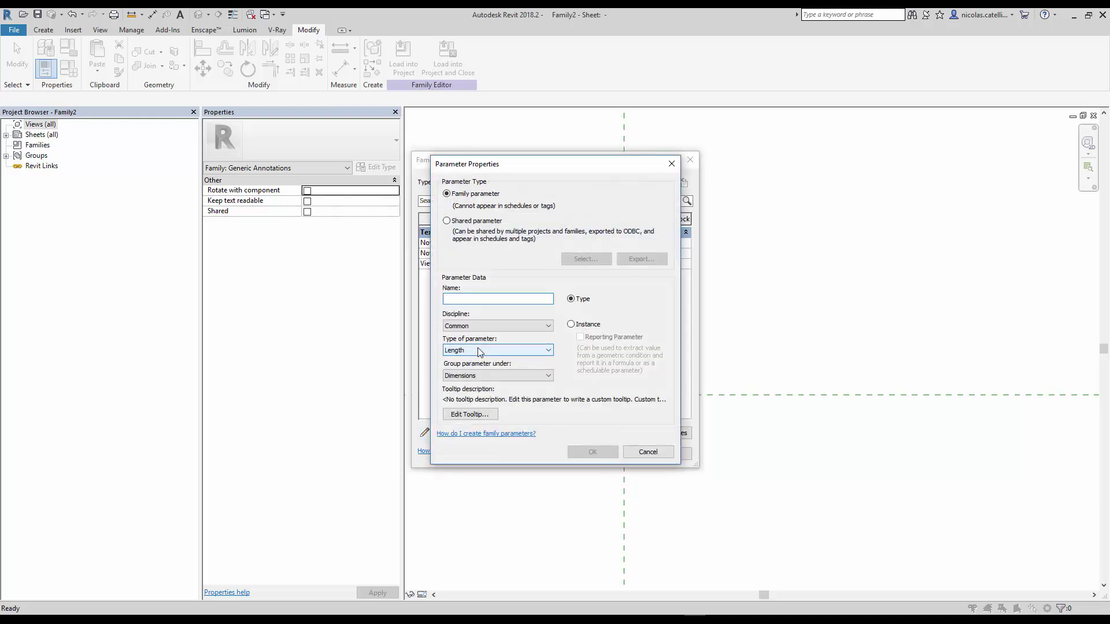
type("Text s")
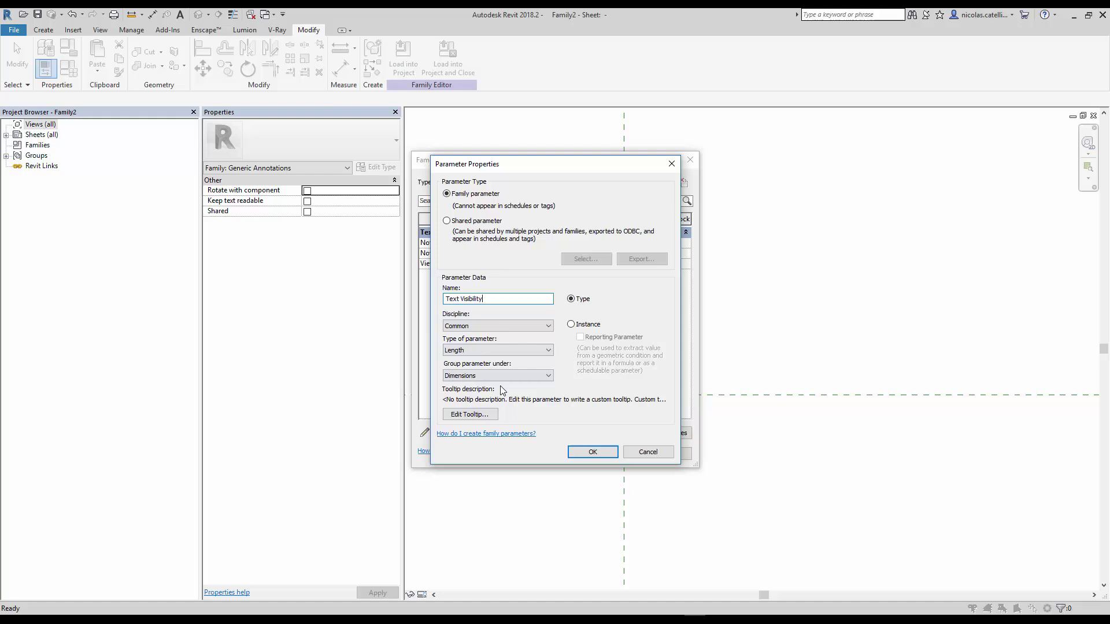
left_click(493, 350)
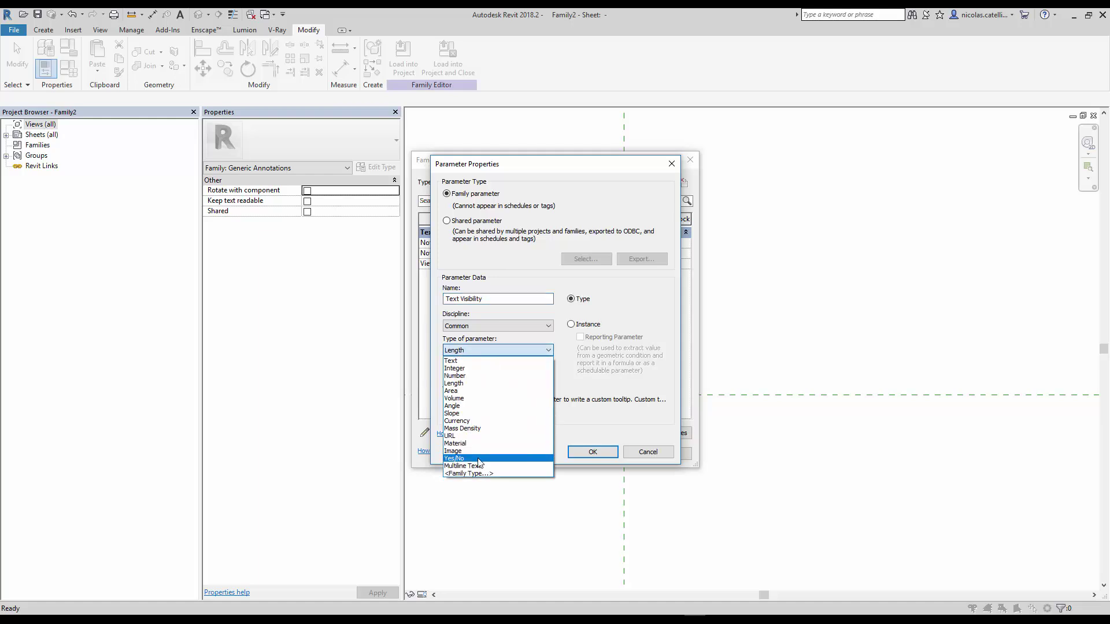
left_click(478, 458)
left_click(479, 375)
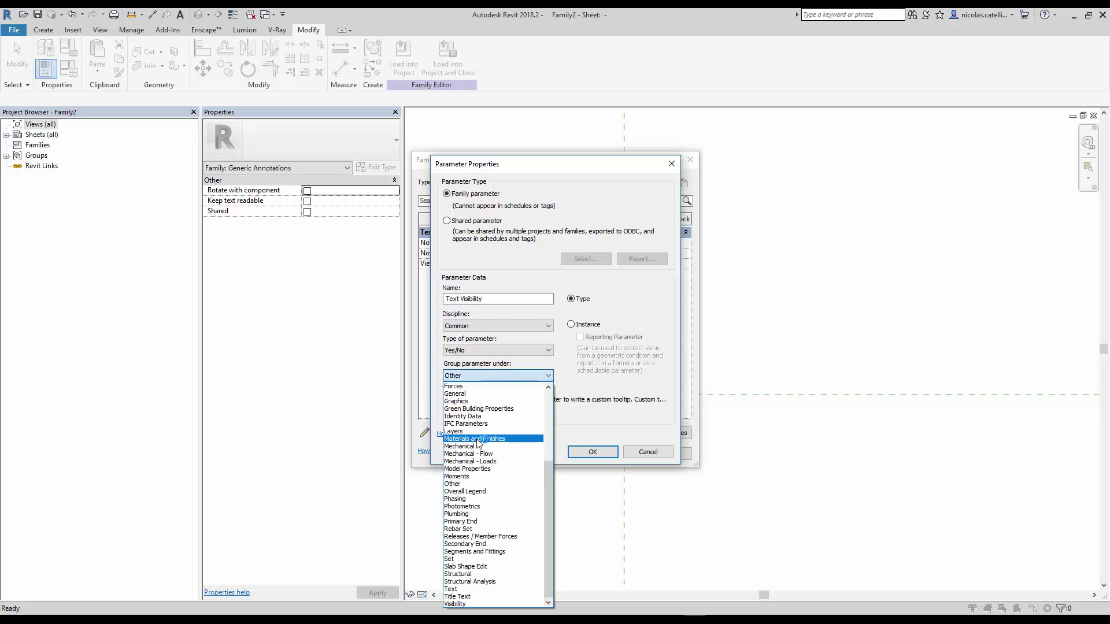
left_click(469, 604)
left_click(570, 325)
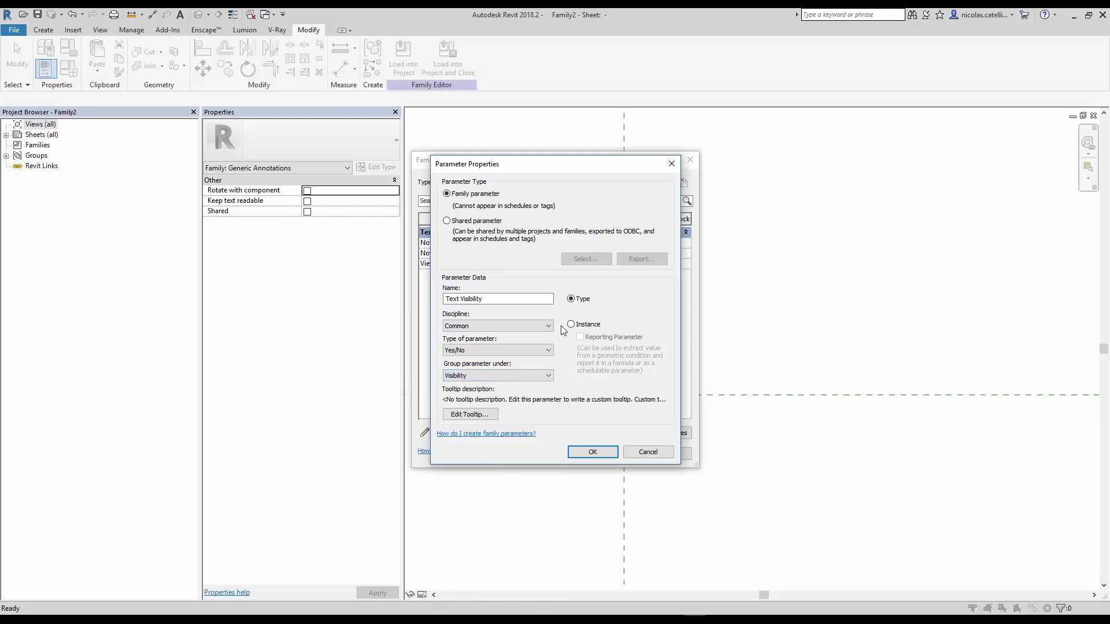
left_click(582, 453)
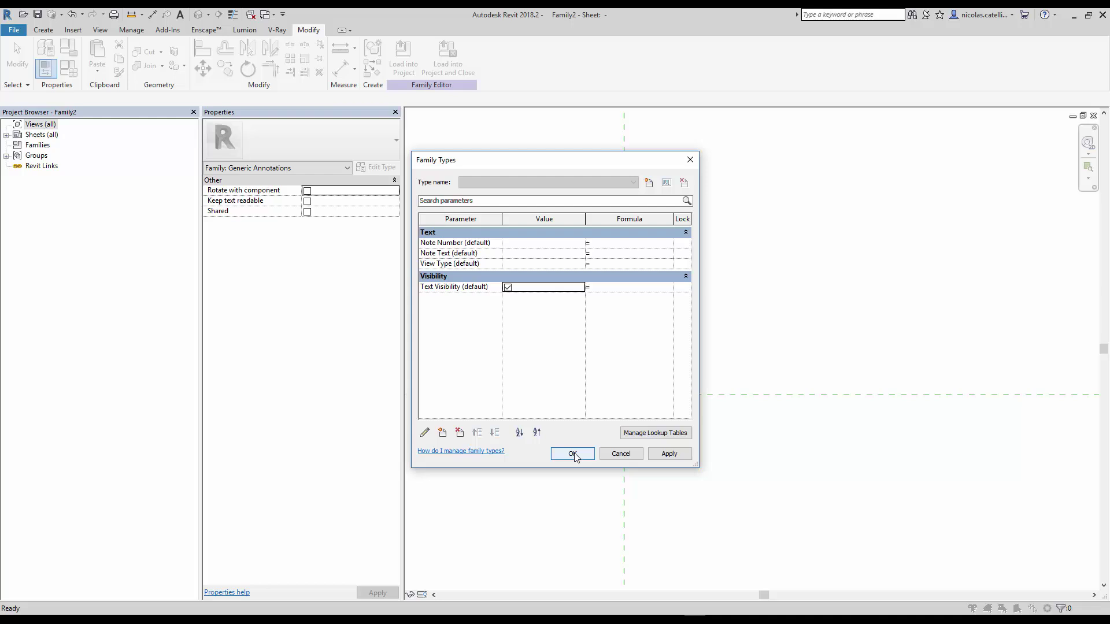
left_click(573, 454)
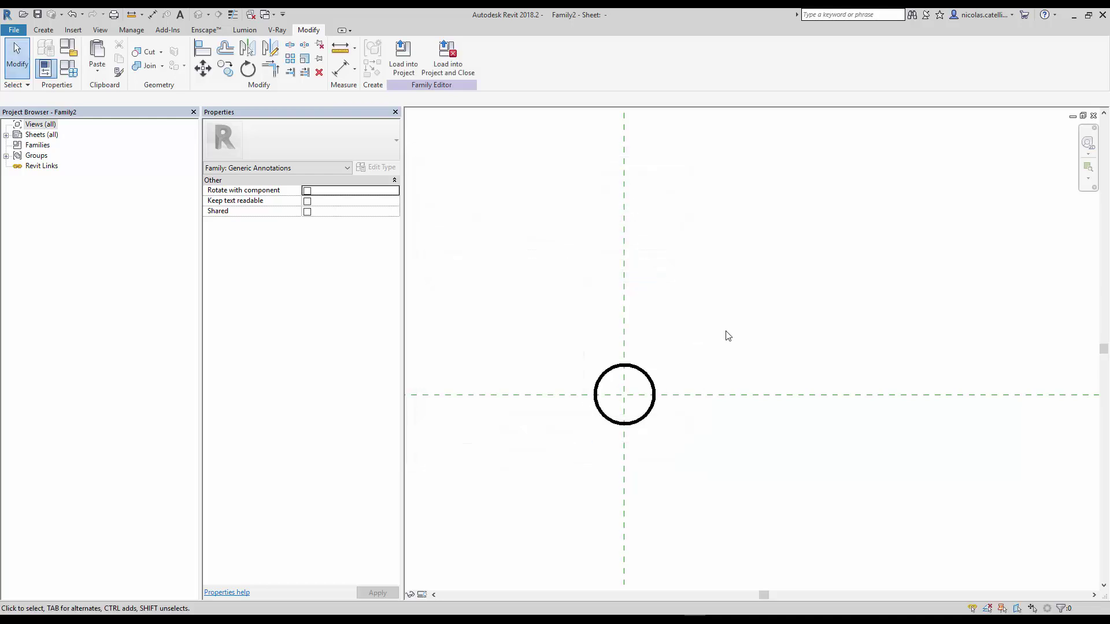
Place a label at the circle's centre showing the Note Number parameter with sample value X
left_click(44, 30)
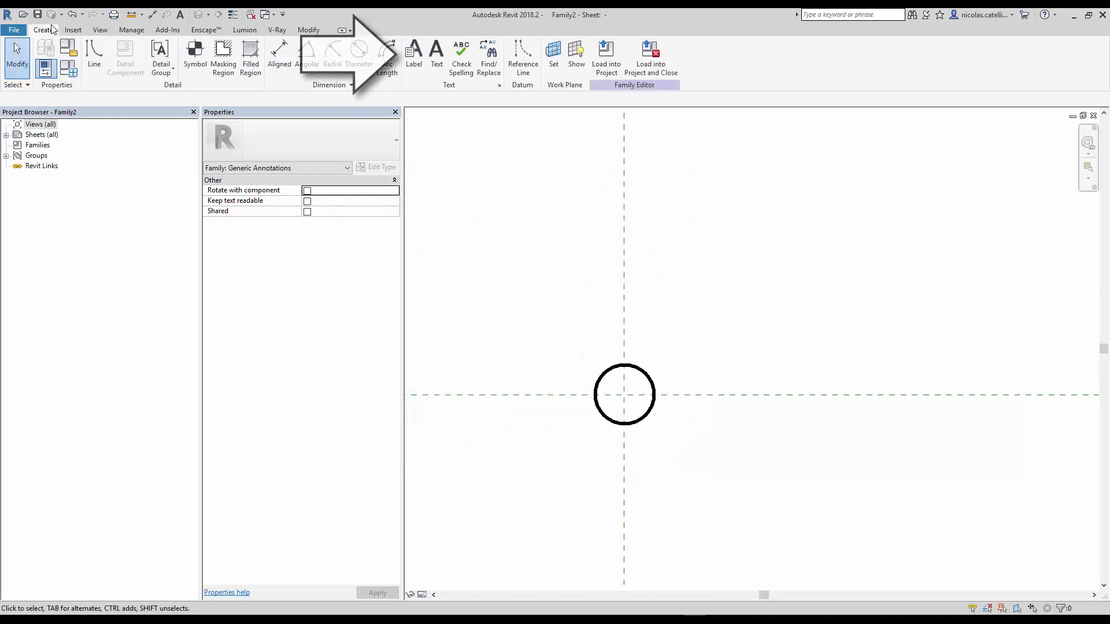
left_click(411, 62)
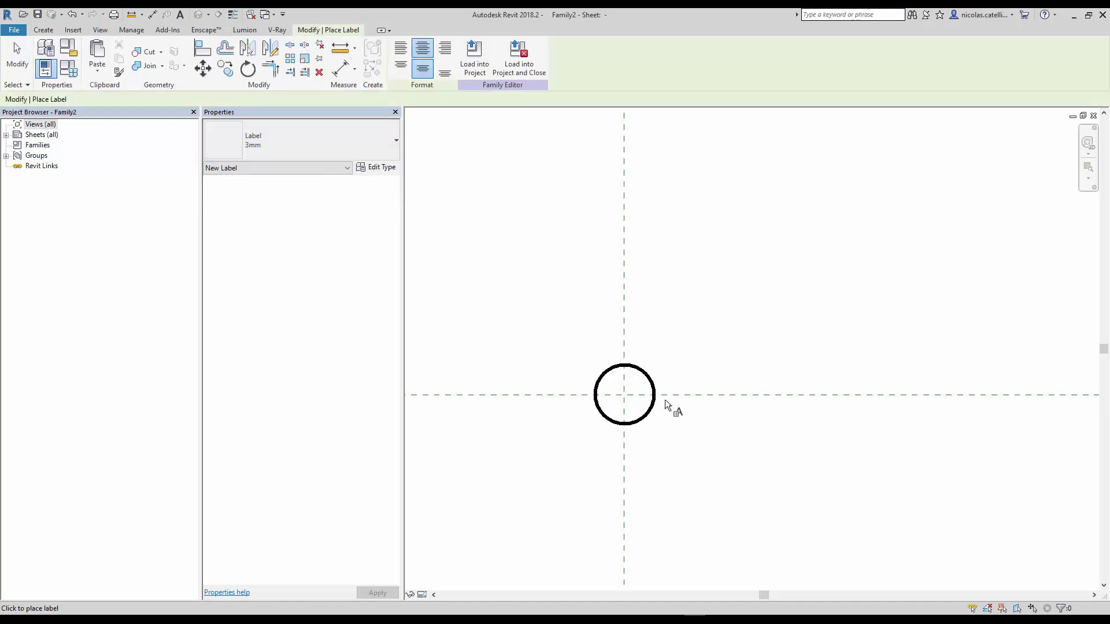
left_click(626, 398)
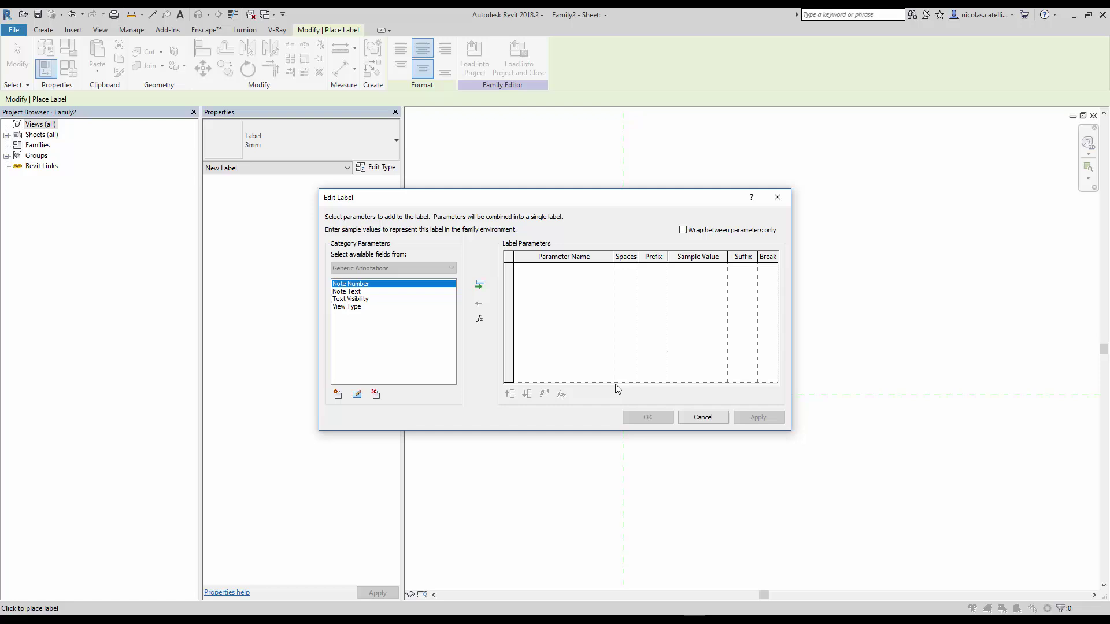
left_click(486, 287)
left_click(715, 270)
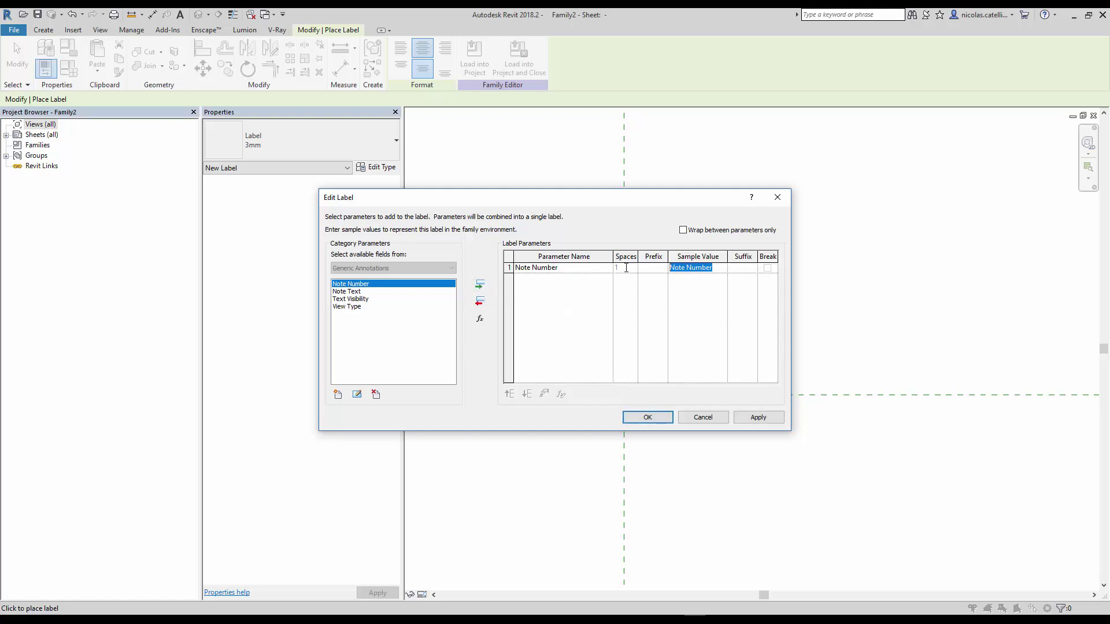
type("X")
left_click(647, 416)
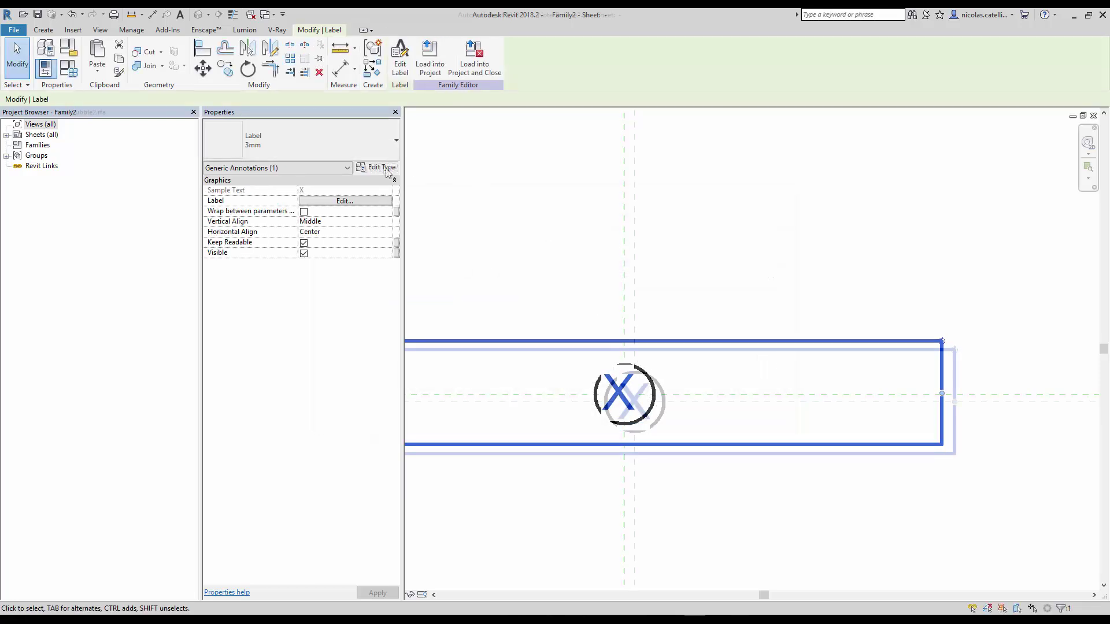
Set the label type's text size to 2.2 mm and rename the type to 2.2mm
left_click(388, 167)
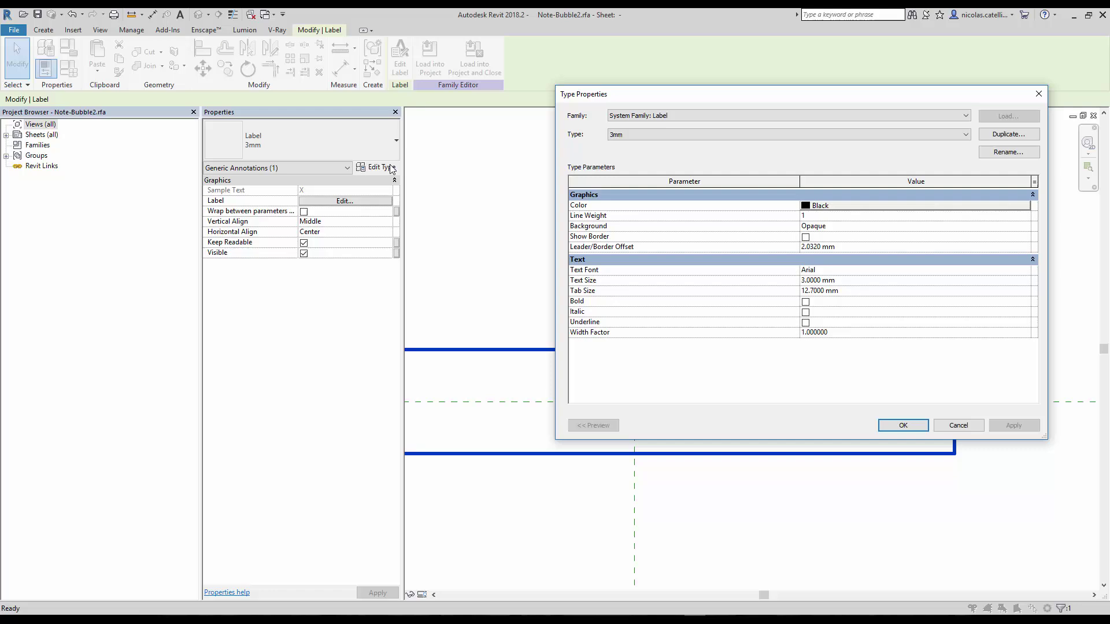
left_click(893, 283)
type("2.2")
left_click(1001, 152)
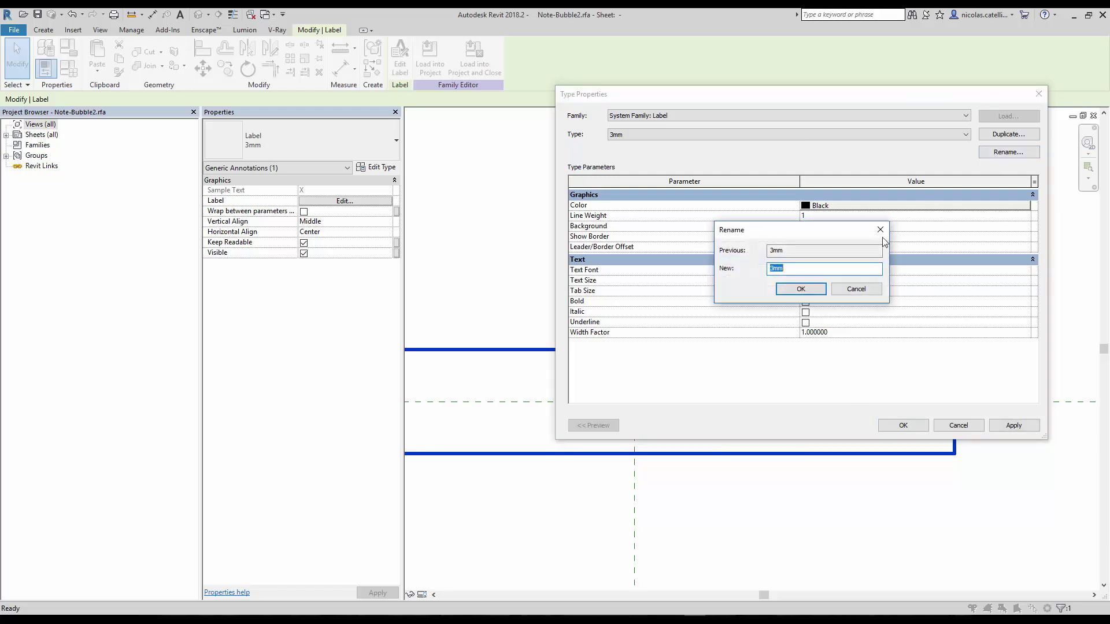
type("2.2mm")
left_click(801, 289)
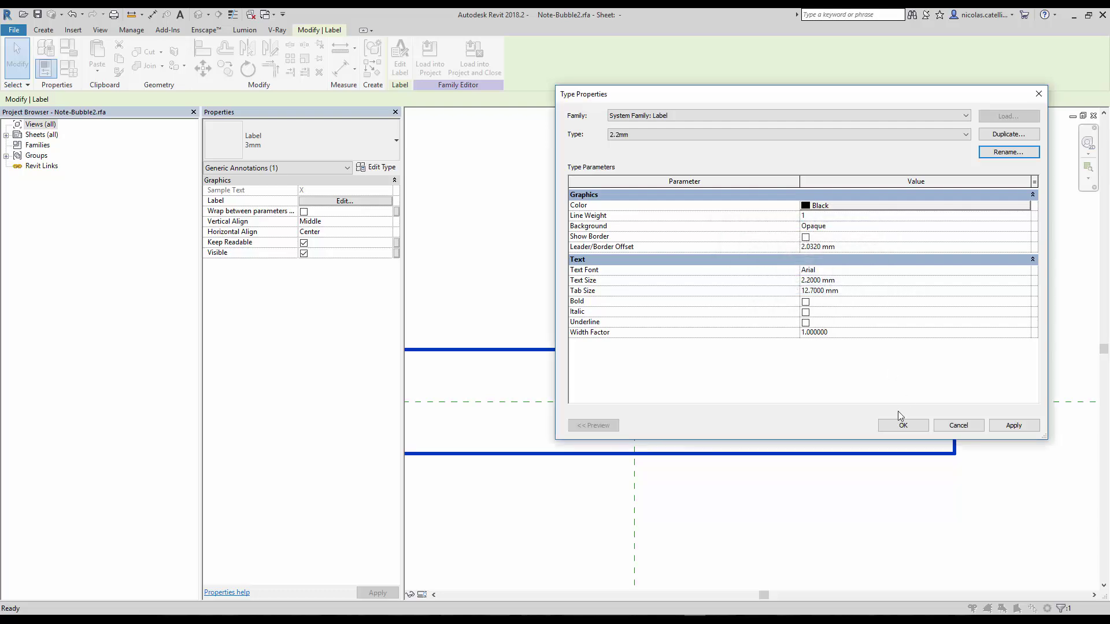
left_click(903, 425)
Narrow the Note Number label's box to just around the circle and copy the label directly to the circle's right
left_click_drag(957, 408, 664, 416)
left_click(1052, 574)
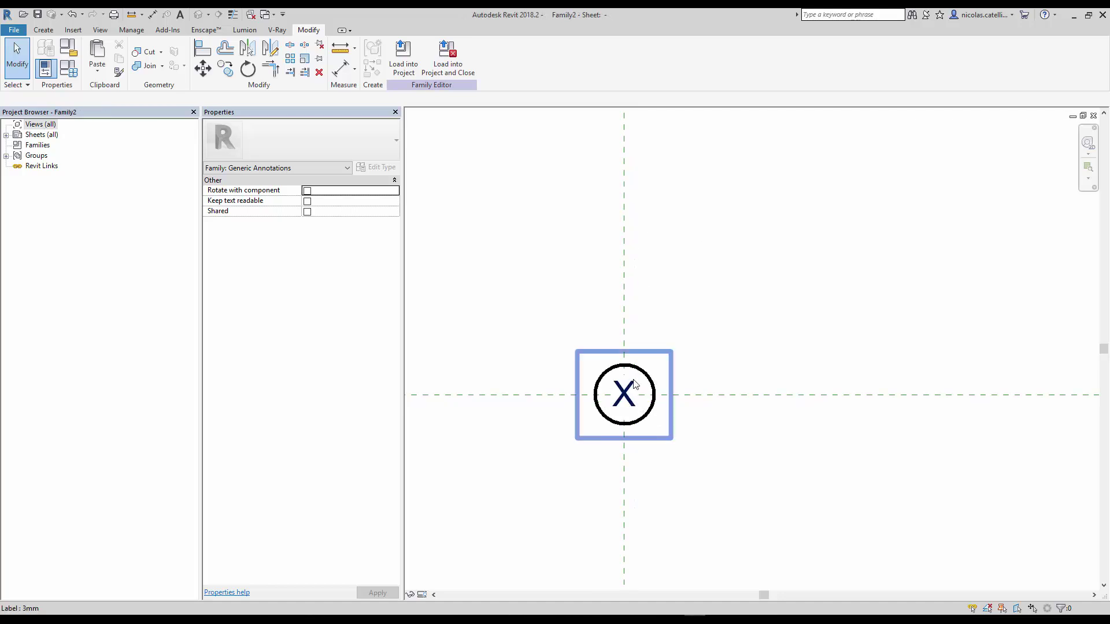
left_click(653, 431)
key("m")
key("v")
left_click(657, 429)
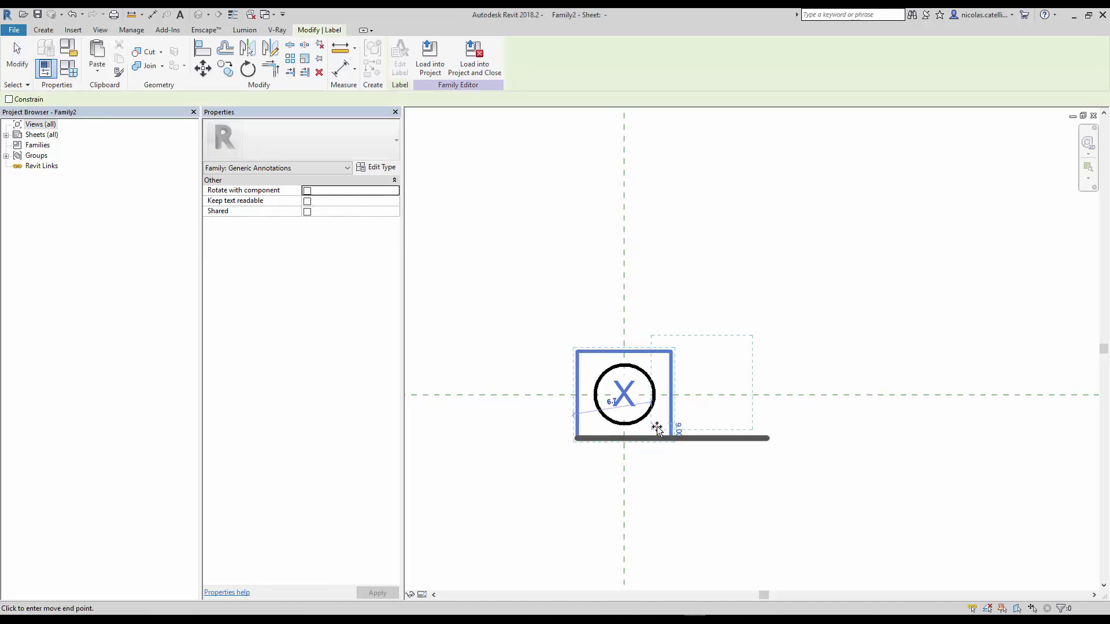
left_click(755, 431)
Set the copied label's horizontal alignment to Left and extend its box well to the right for longer text
left_click(730, 397)
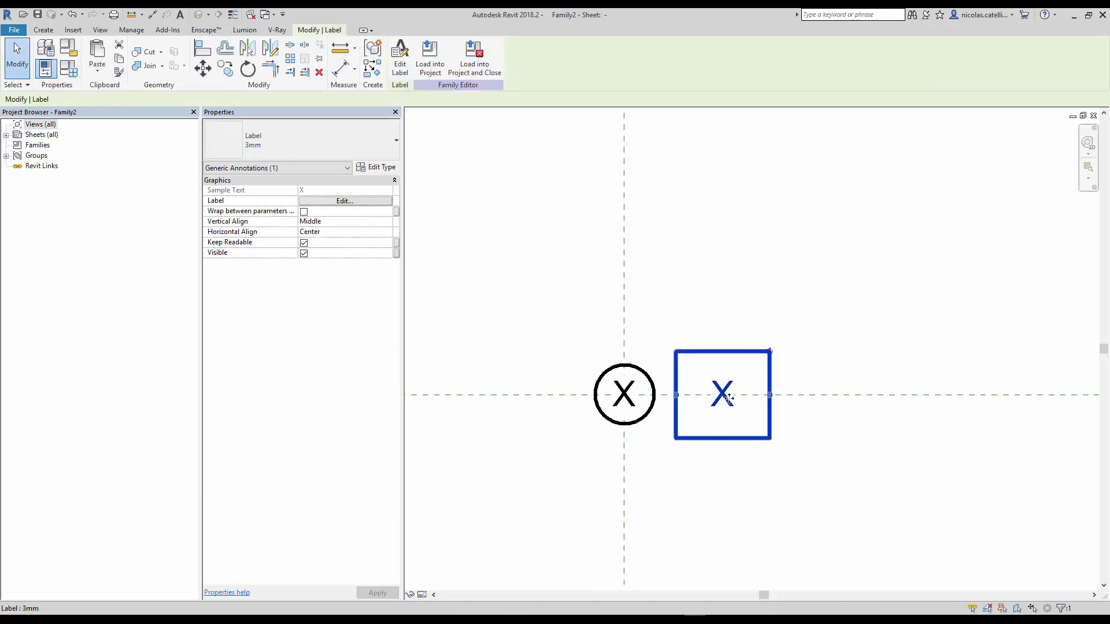
left_click(370, 231)
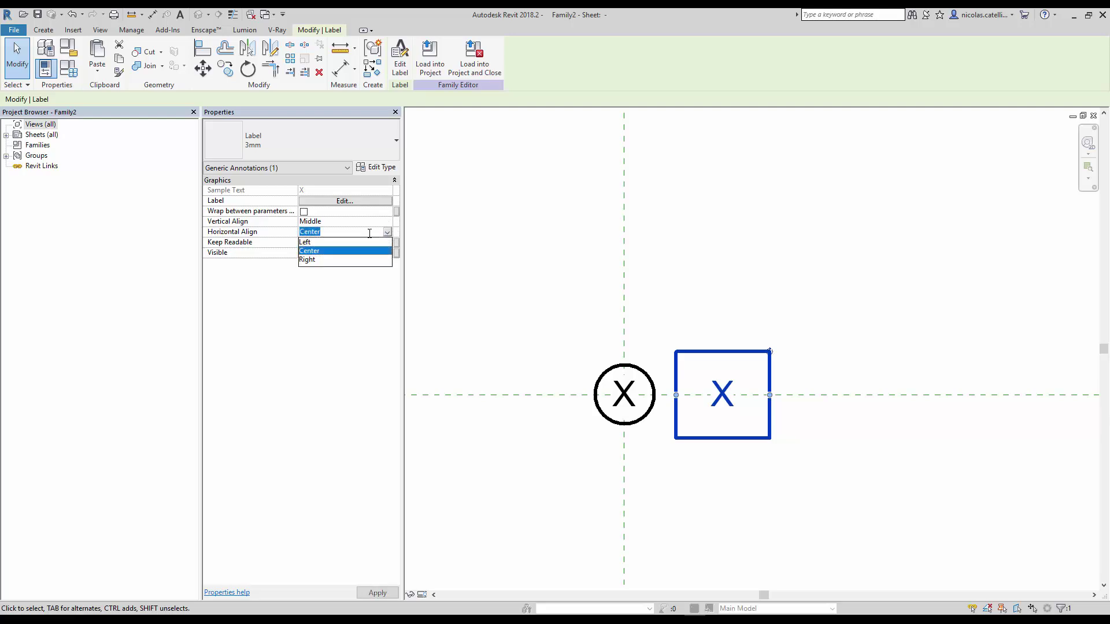
left_click(304, 241)
left_click_drag(769, 395, 1090, 397)
scroll(1005, 404, "down", 2)
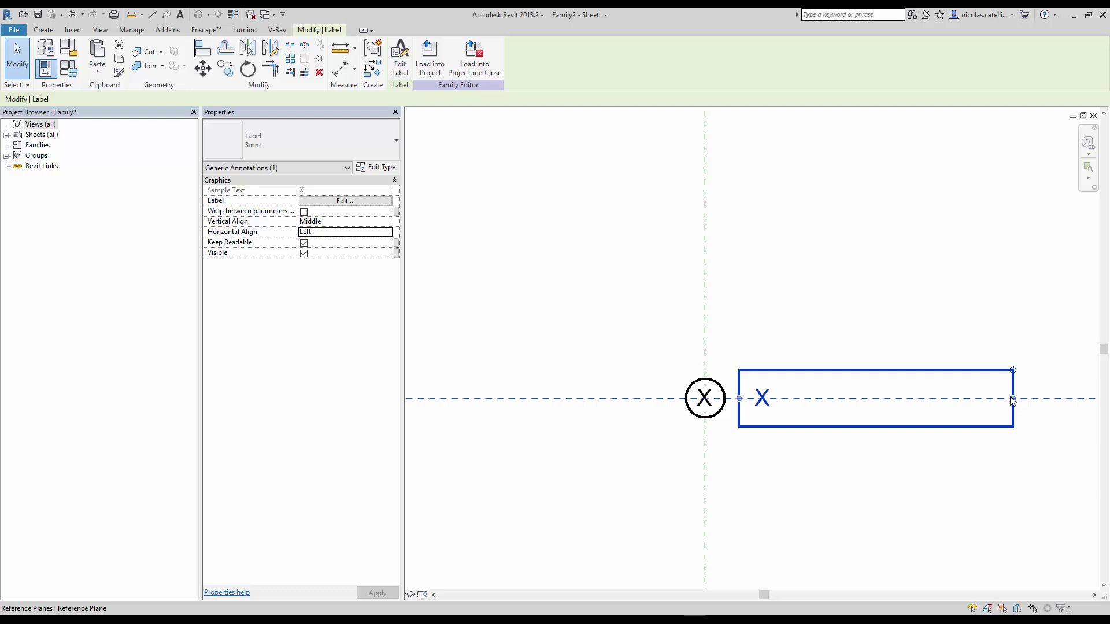
left_click_drag(1011, 400, 1090, 396)
scroll(775, 434, "down", 2)
left_click_drag(930, 418, 978, 419)
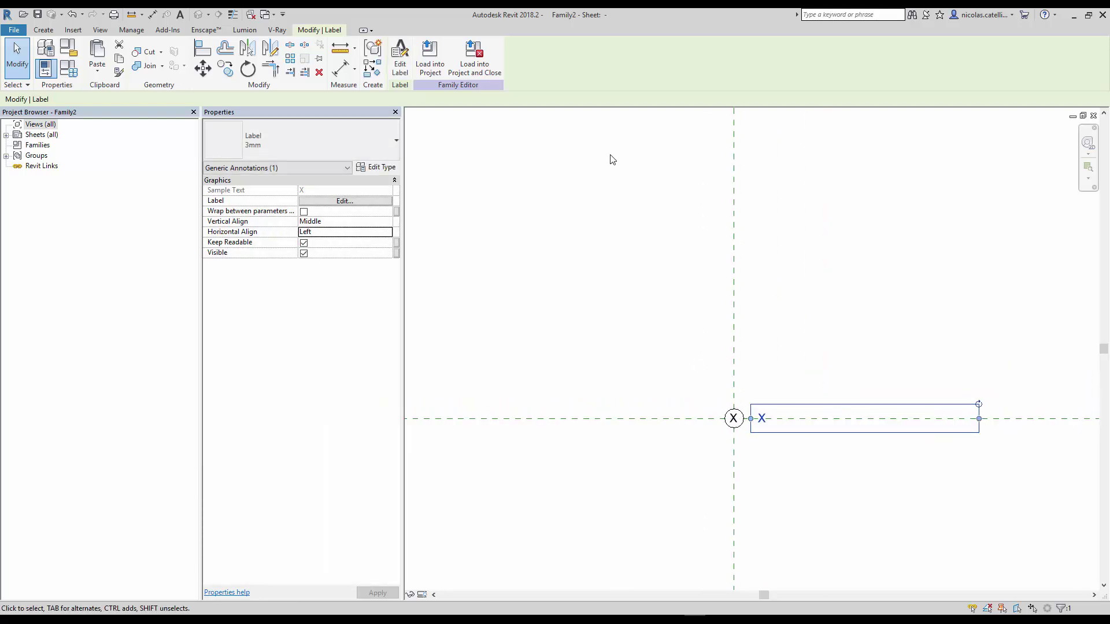
Replace the Note Number parameter with Note Text in the copied label
left_click(399, 69)
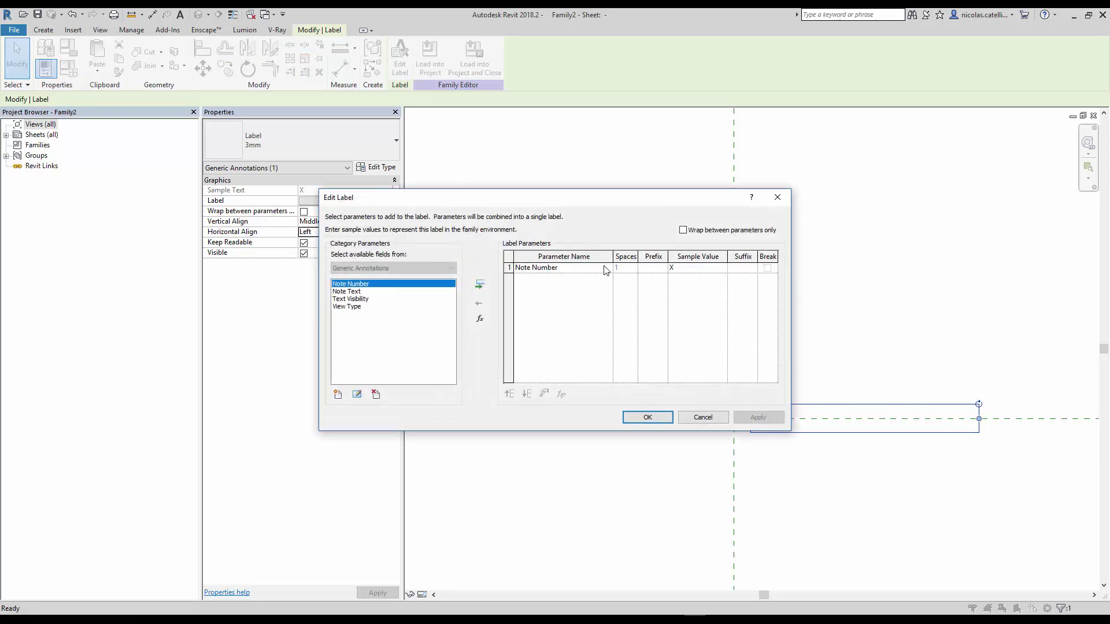
left_click(606, 269)
left_click(478, 303)
left_click(443, 291)
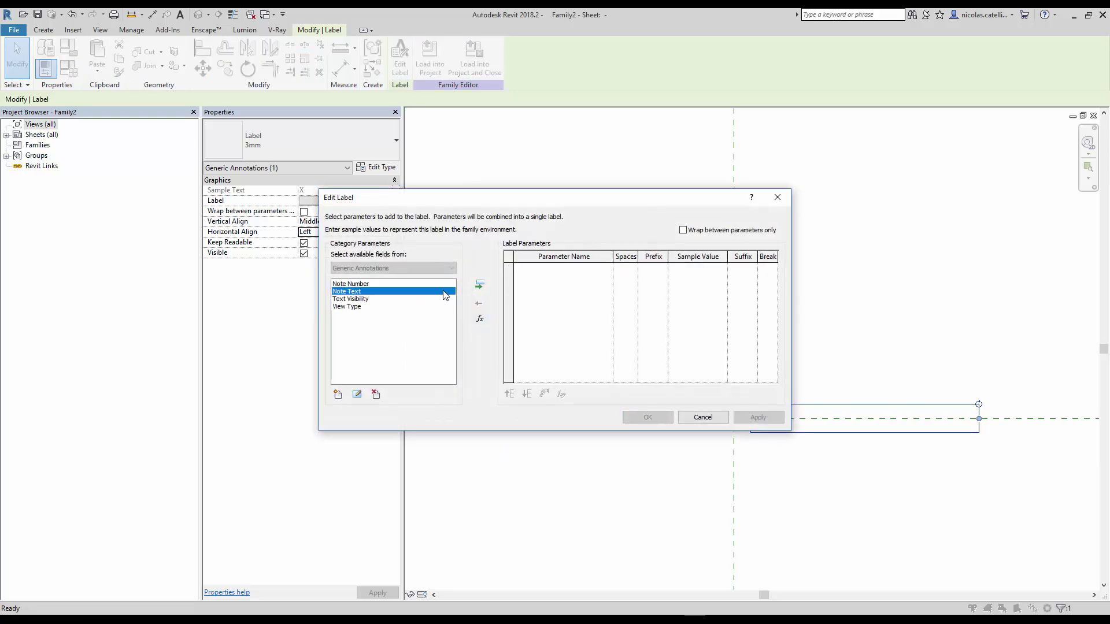
left_click(479, 285)
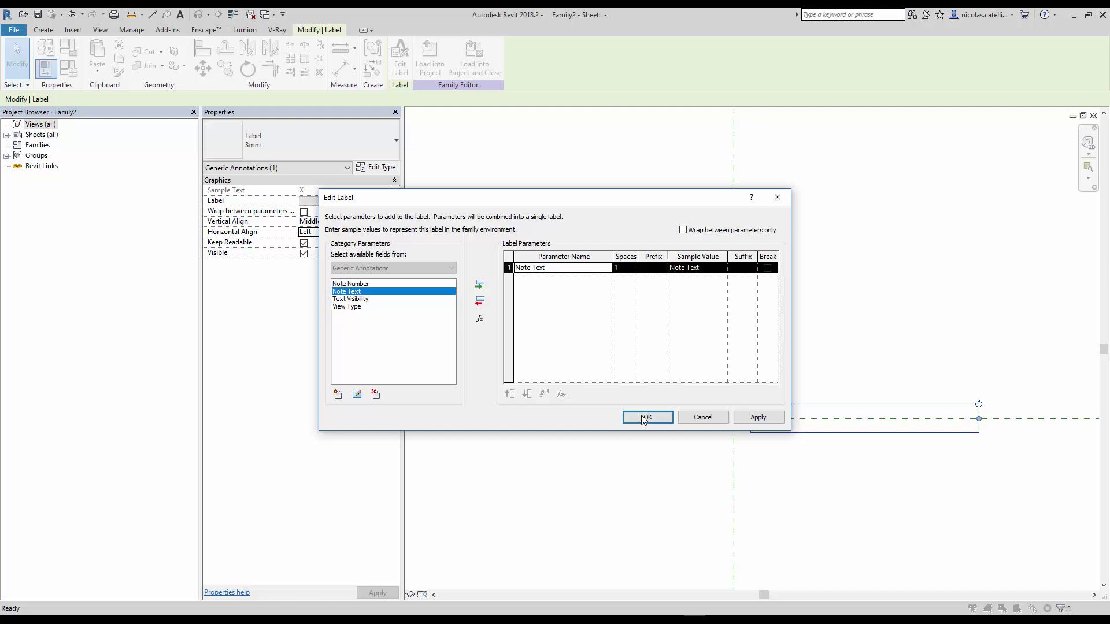
left_click(645, 418)
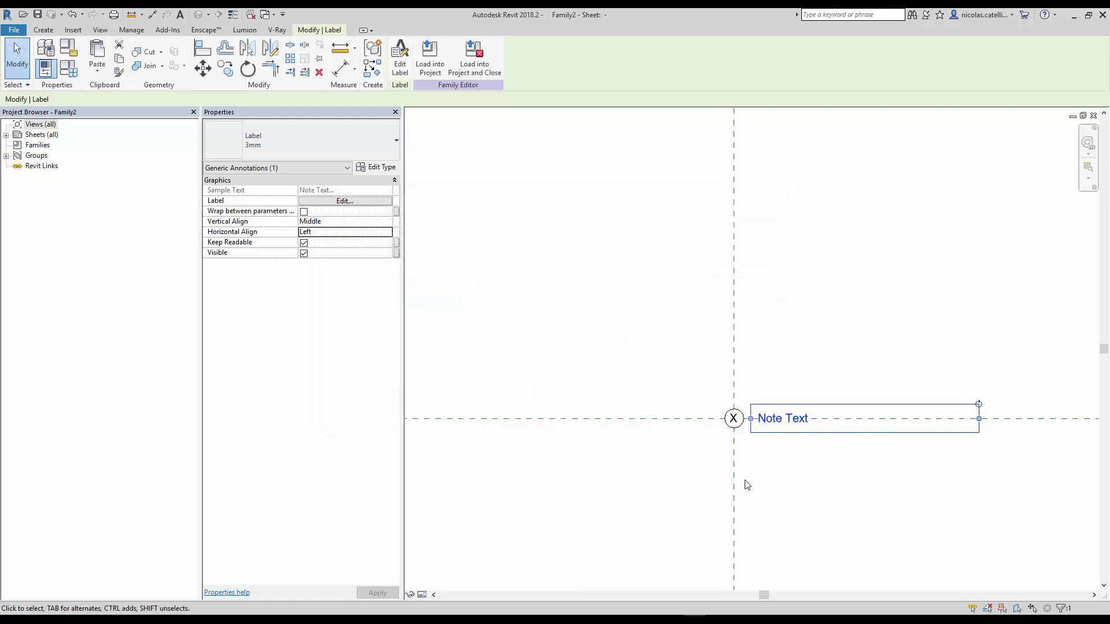
left_click(750, 482)
Associate the Note Text label's Visible property with the Text Visibility family parameter
left_click(775, 428)
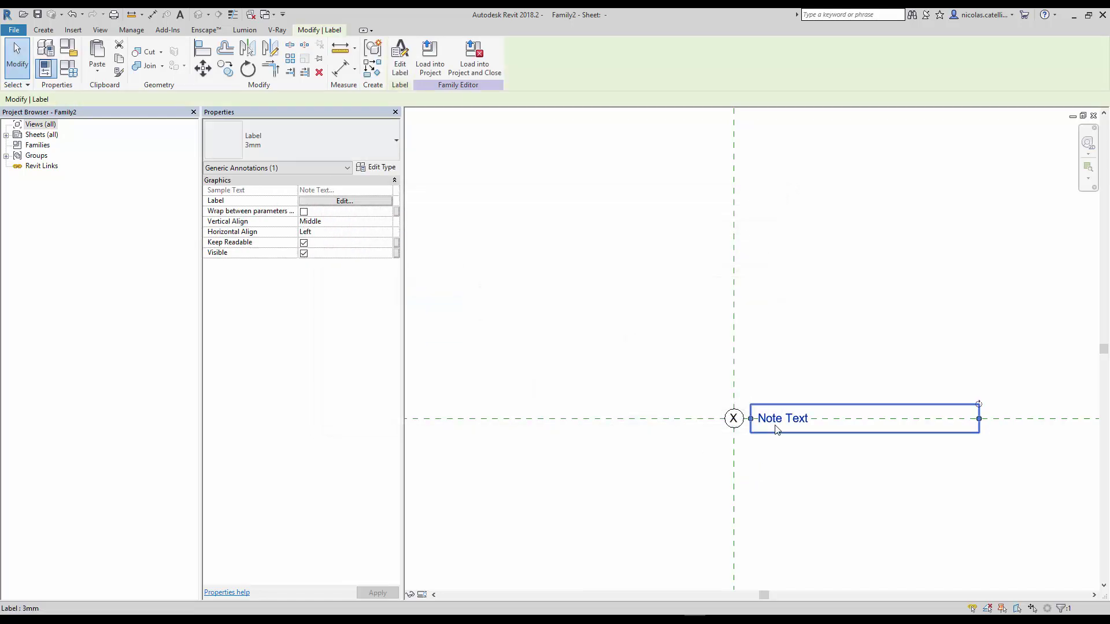
left_click(397, 253)
left_click(490, 281)
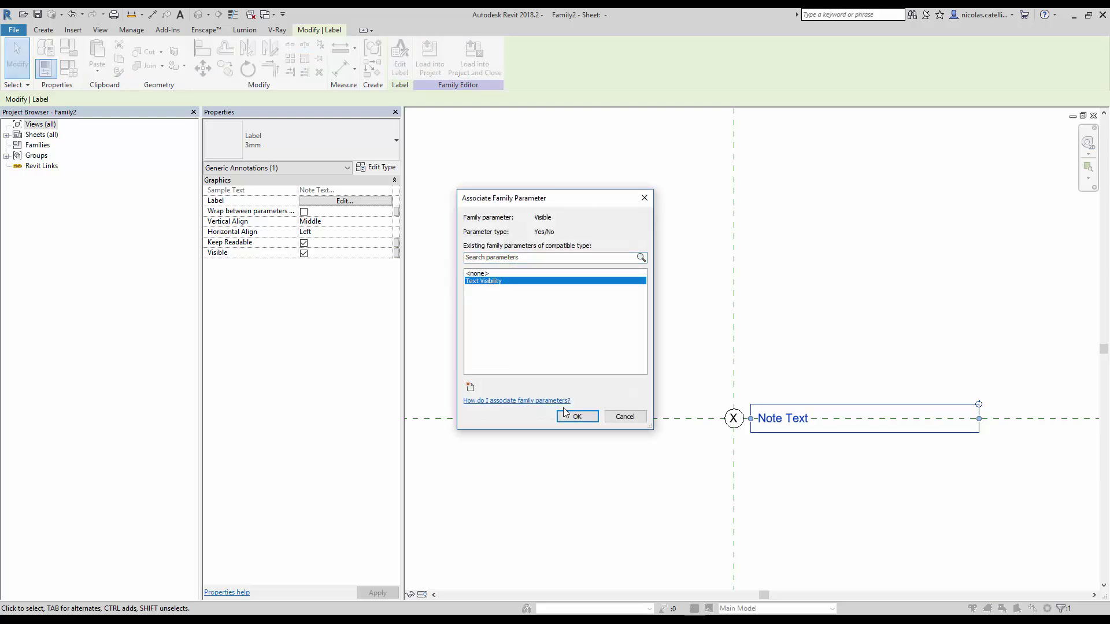
left_click(574, 416)
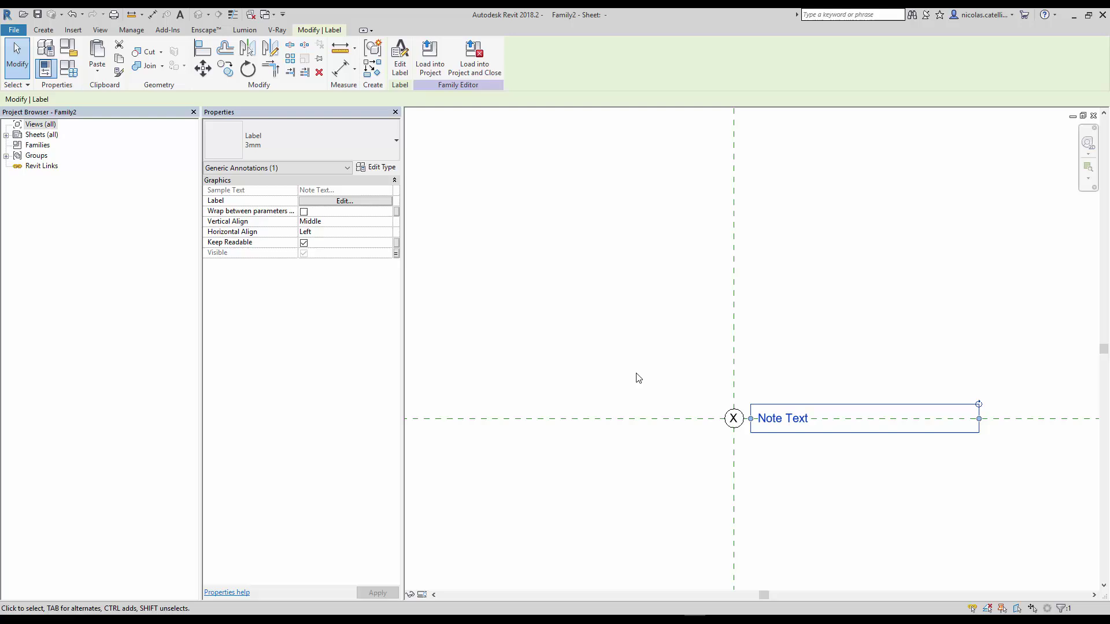
key("Escape")
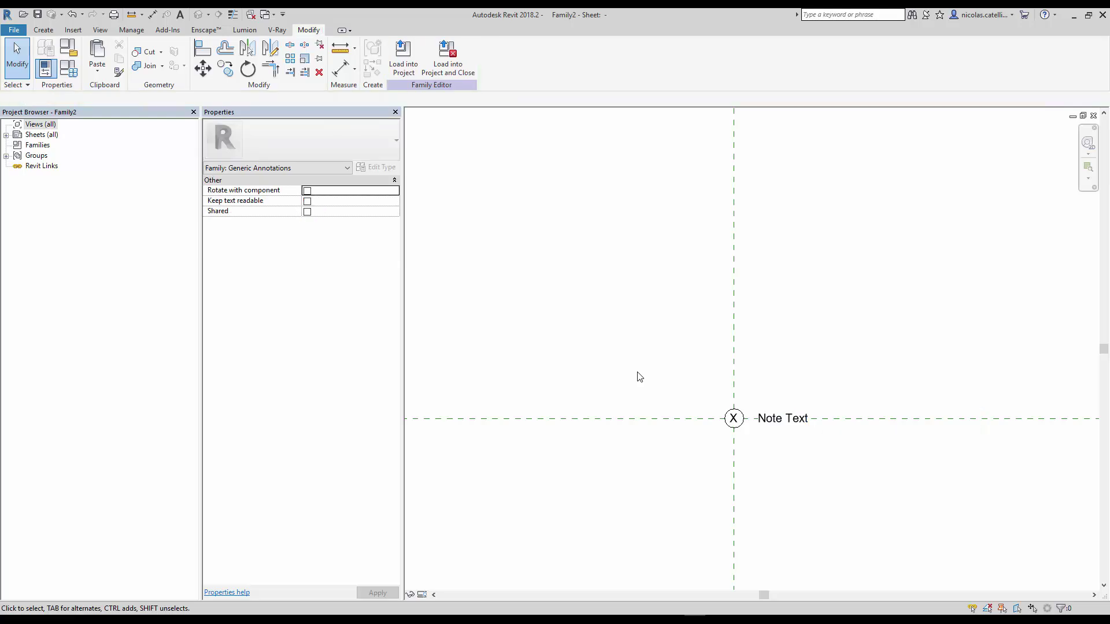
Save the family as Note-Bubble2 in the 2018-02-08 Notes folder
left_click(13, 29)
mouse_move(40, 163)
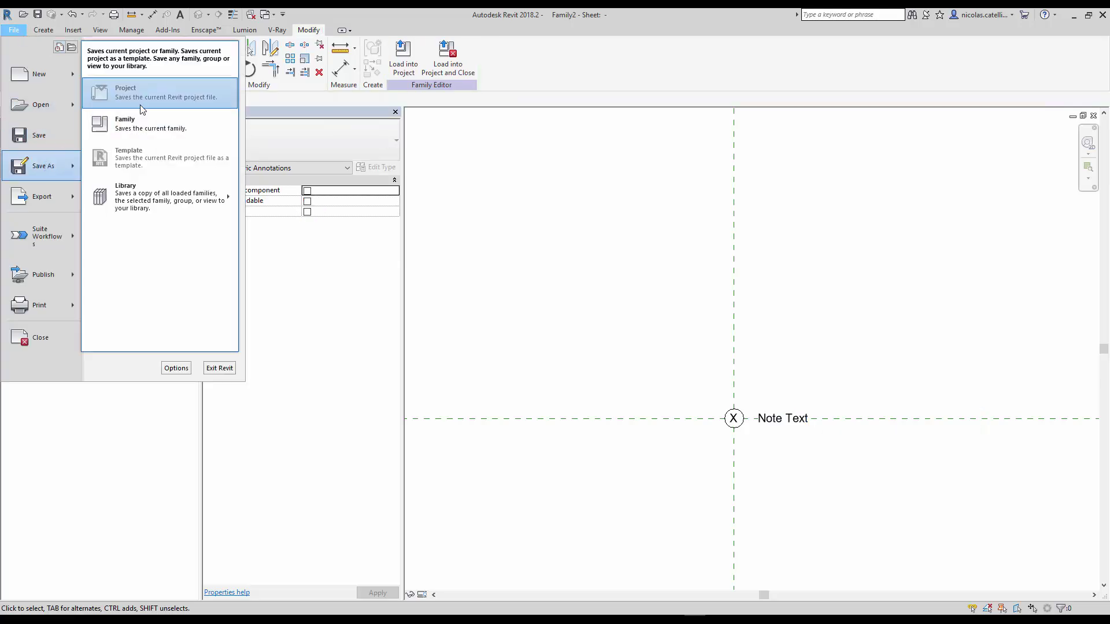
left_click(159, 122)
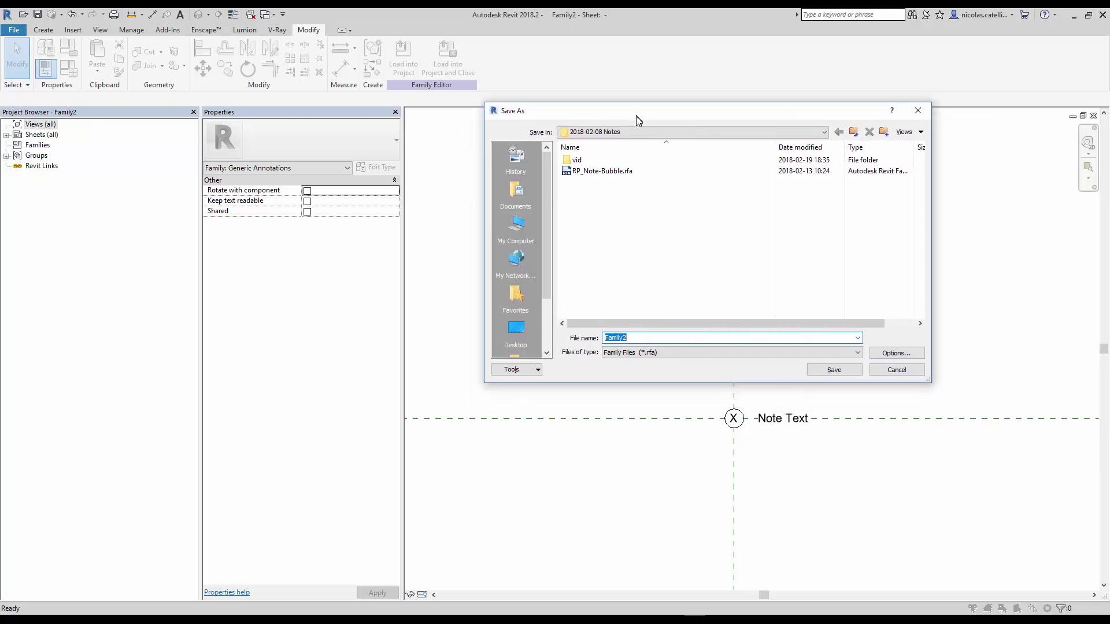
type("Note-B")
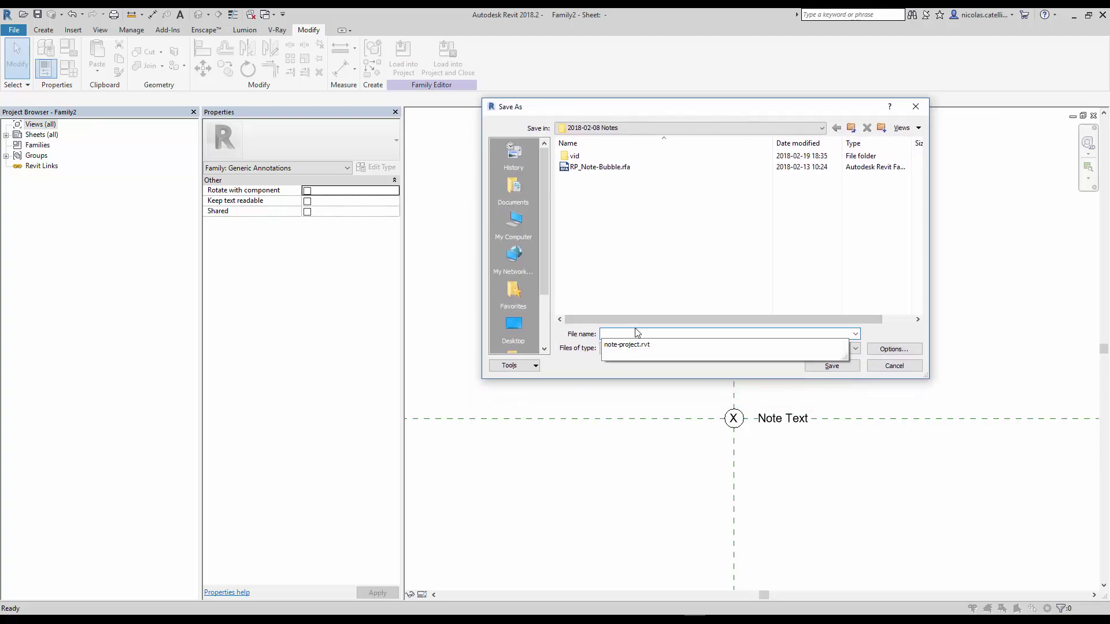
type("ubble2")
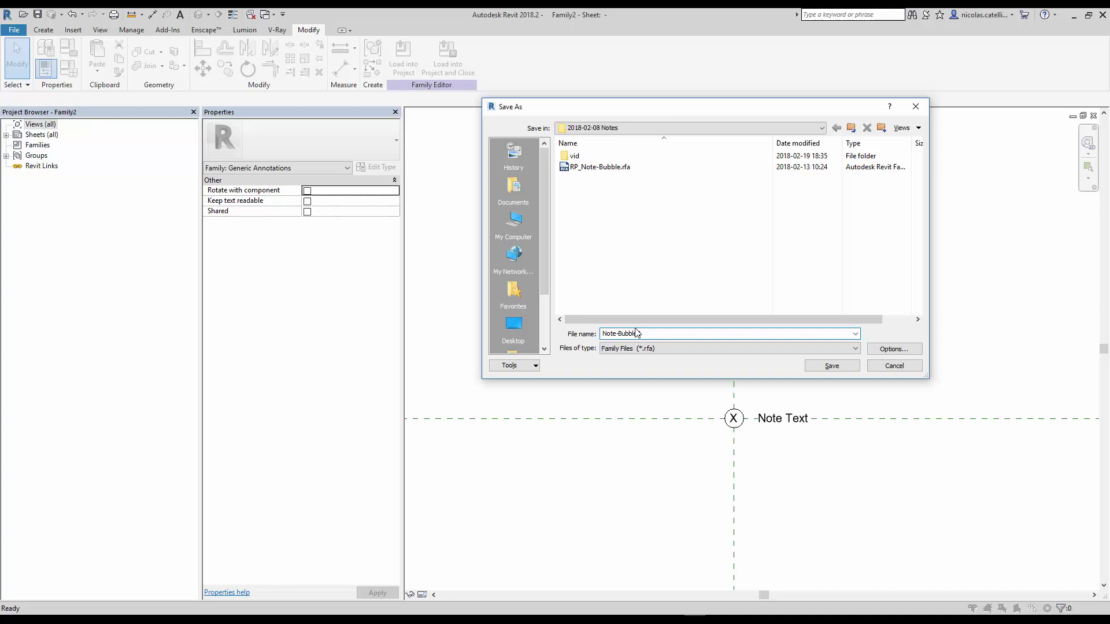
key("Return")
Load the bubble family into the open project Project1
left_click(403, 61)
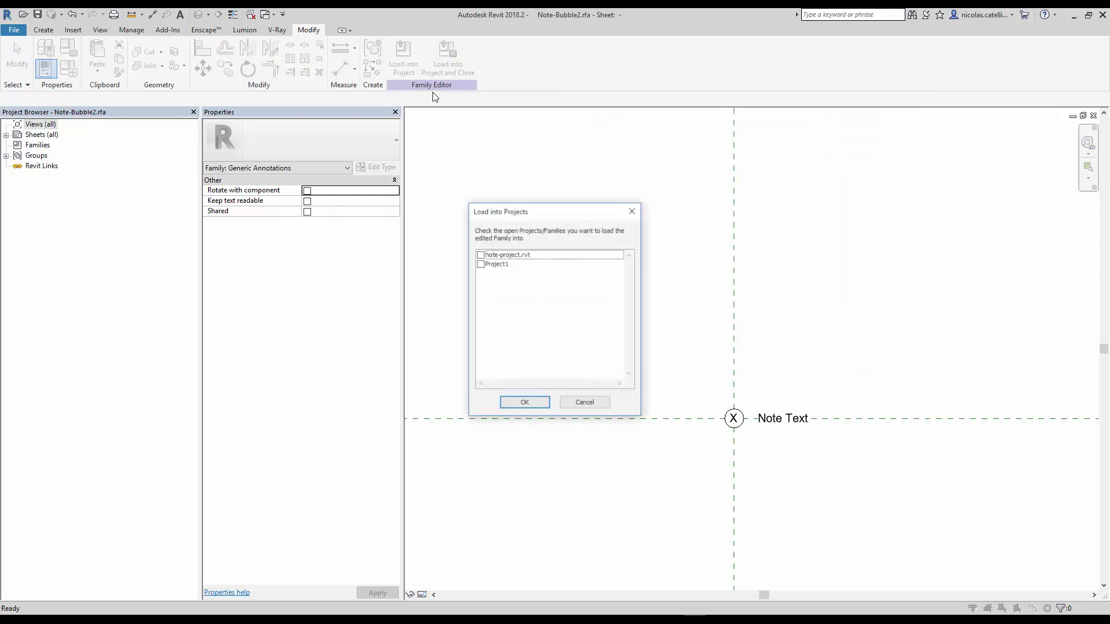
left_click(481, 265)
left_click(523, 404)
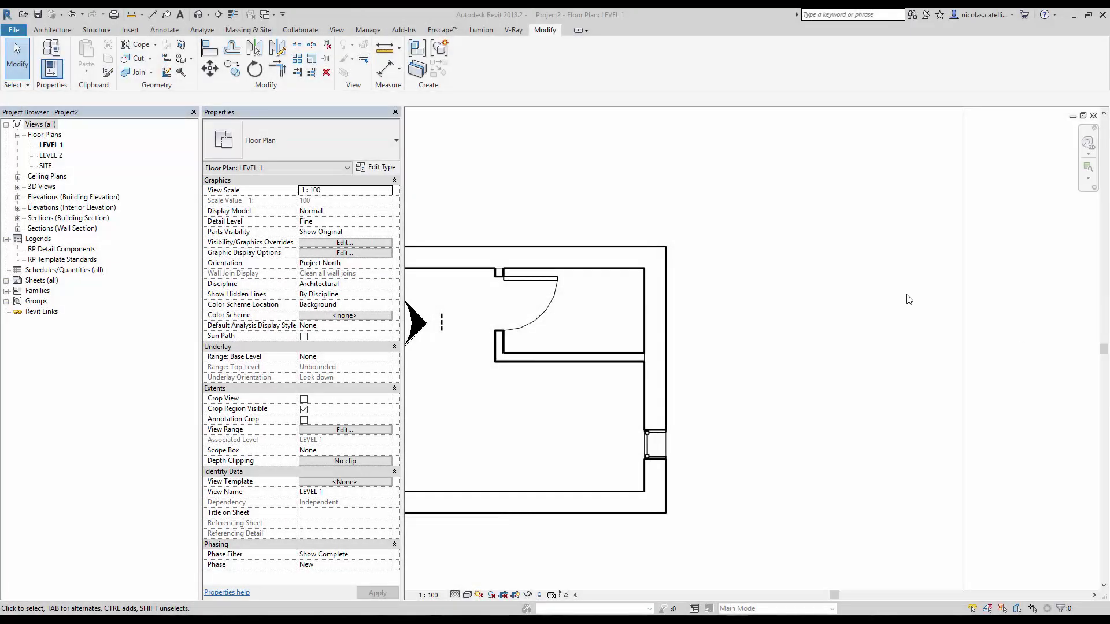
Place one Note-Bubble2 symbol outside the building, to the right of the outer wall in the LEVEL 1 plan
left_click(164, 29)
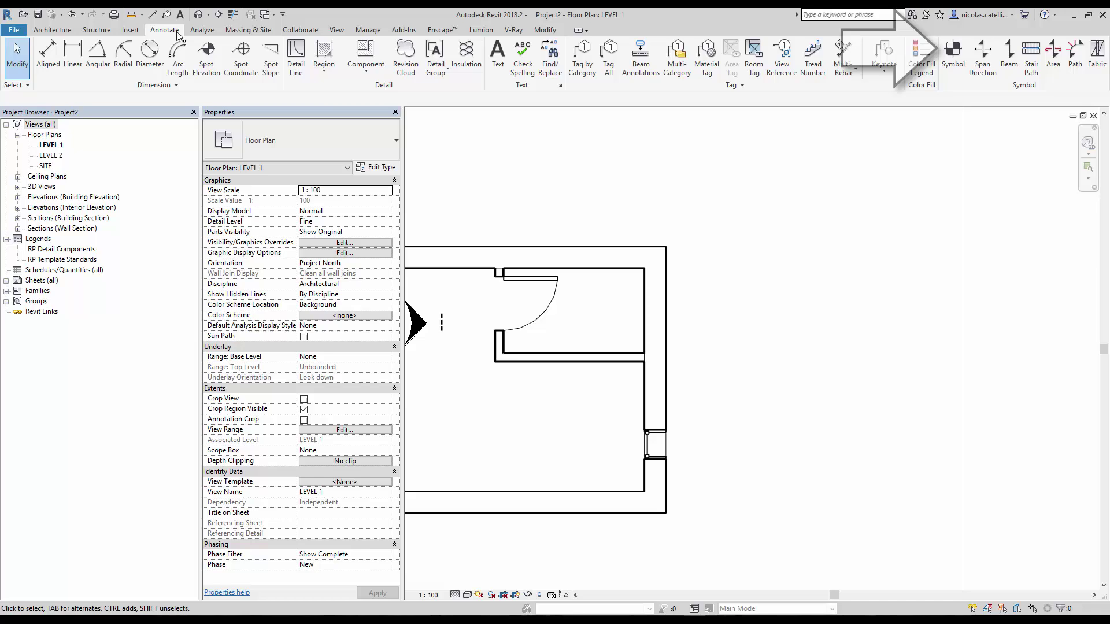
left_click(957, 54)
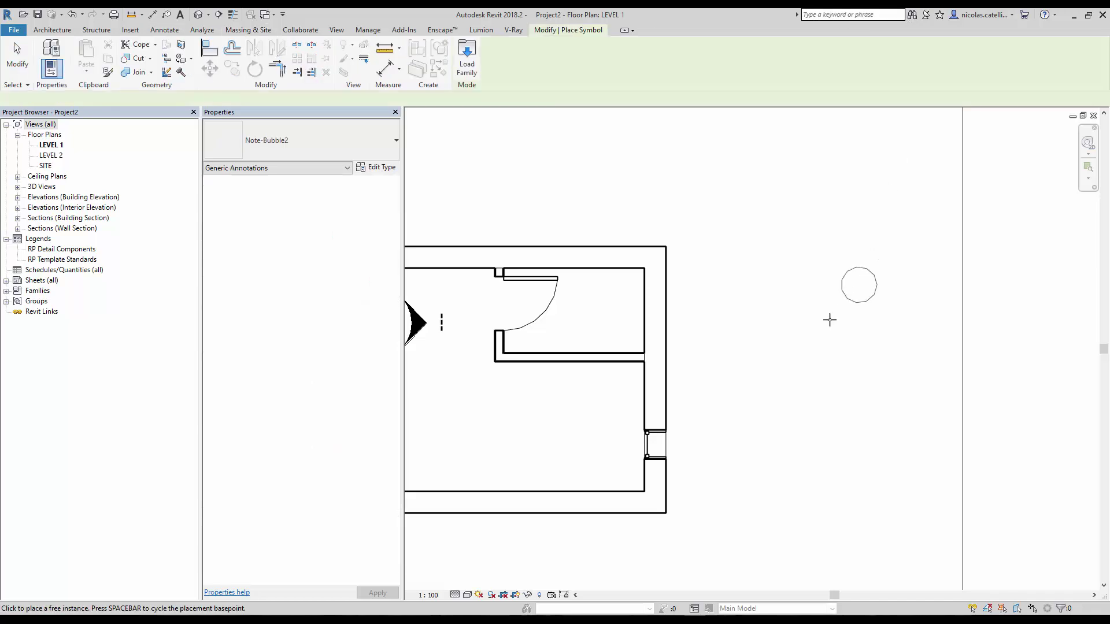
left_click(768, 322)
key("Escape")
Set the placed bubble's note number to 1 and its note text to AWESOME WALL
left_click(768, 322)
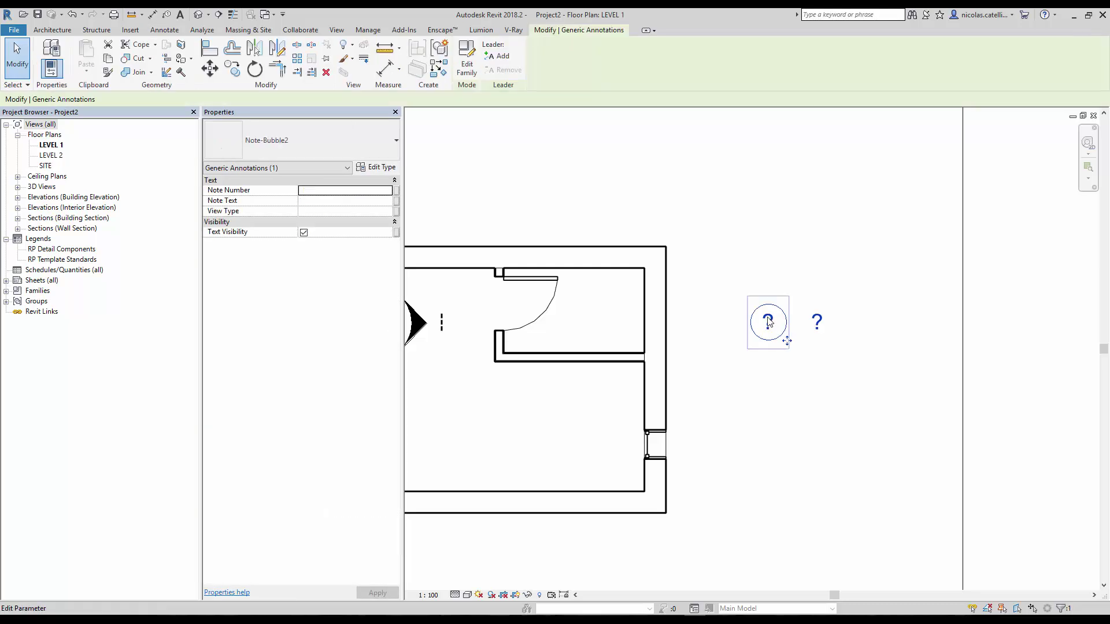
left_click(768, 322)
type("1")
key("Return")
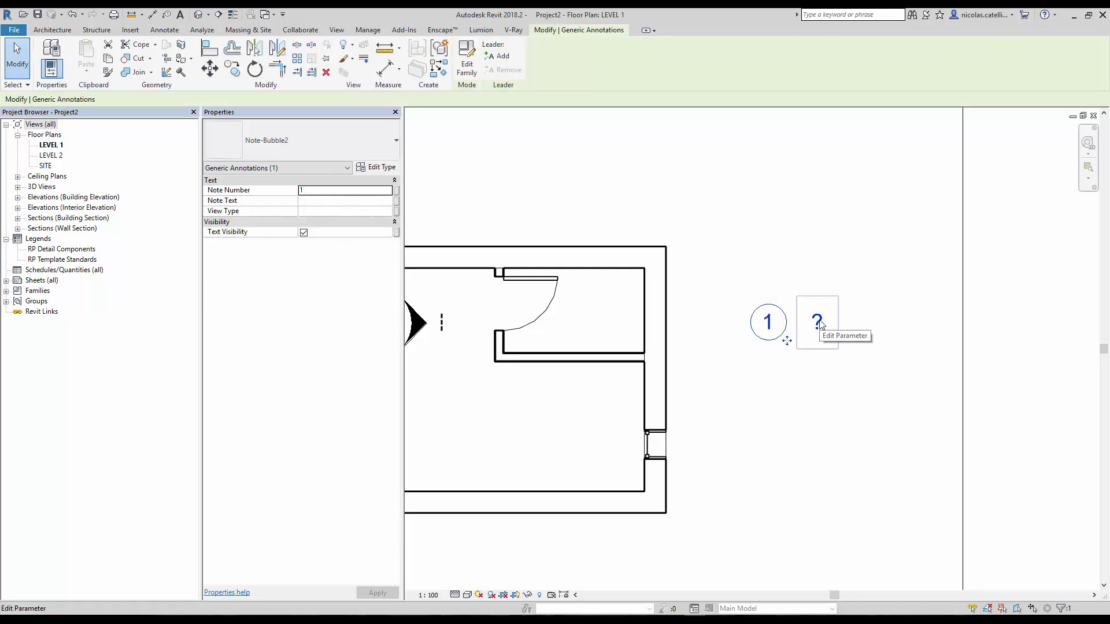
left_click(821, 324)
type("AWESOME WALL")
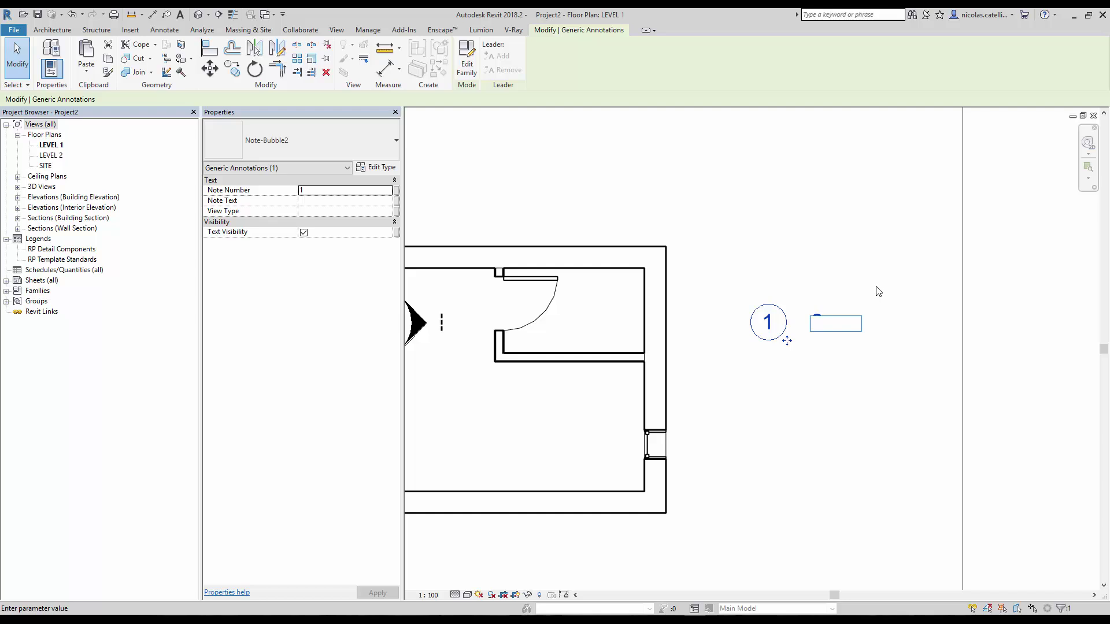
key("Return")
Move the note closer to the building and add a leader with an elbow pointing at the right outer wall above the window
left_click_drag(871, 344, 838, 341)
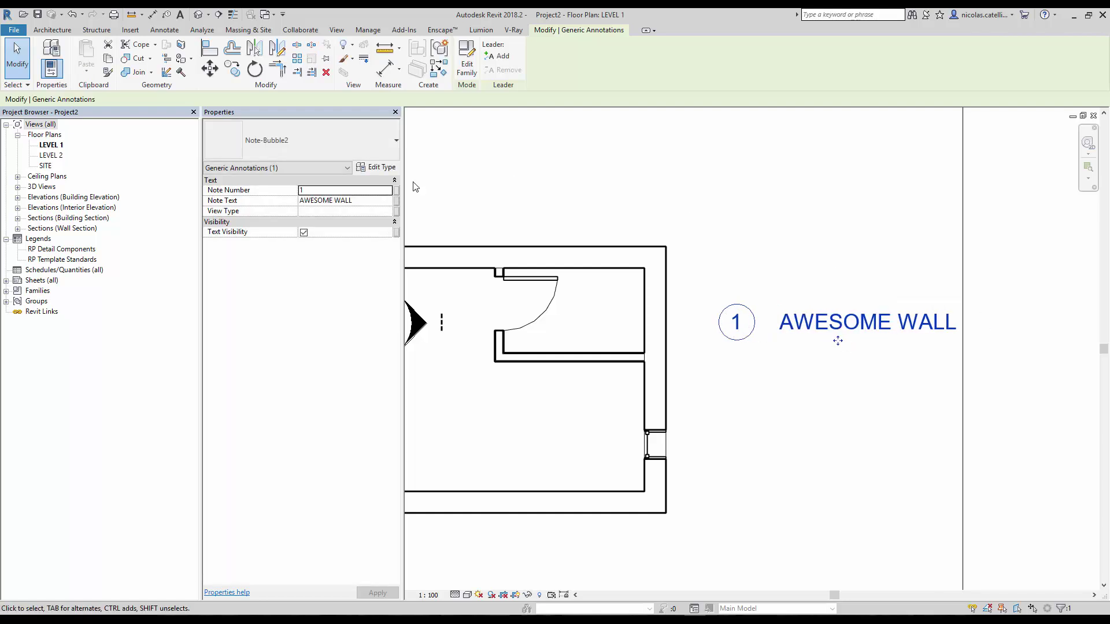
left_click(505, 66)
left_click_drag(472, 321, 783, 383)
middle_click_drag(783, 384, 649, 378)
left_click_drag(677, 343, 687, 314)
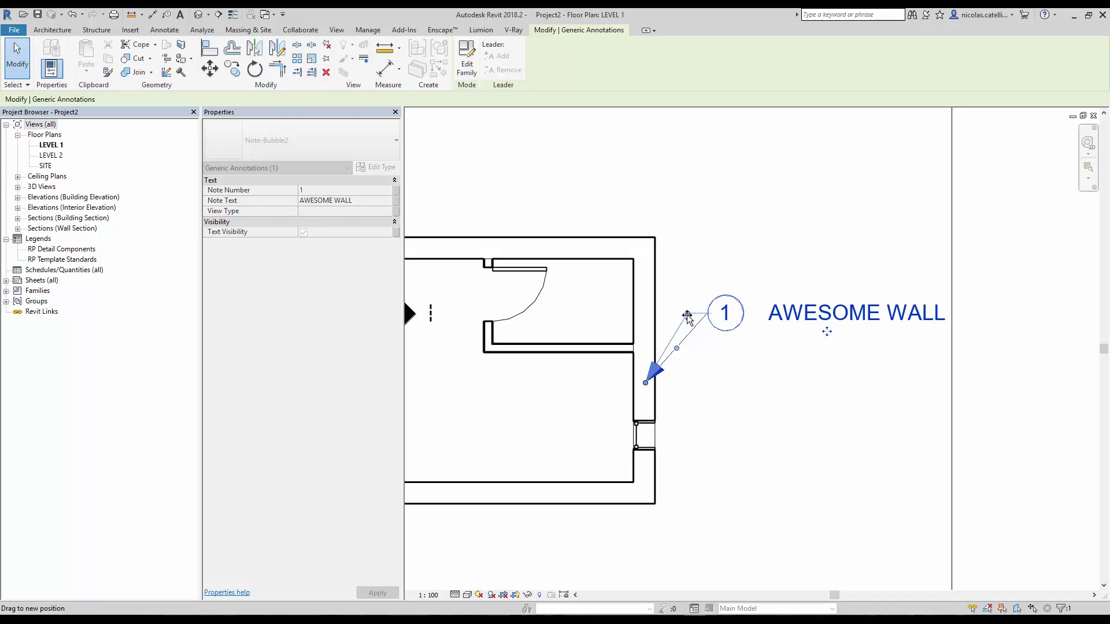
left_click_drag(830, 337, 827, 348)
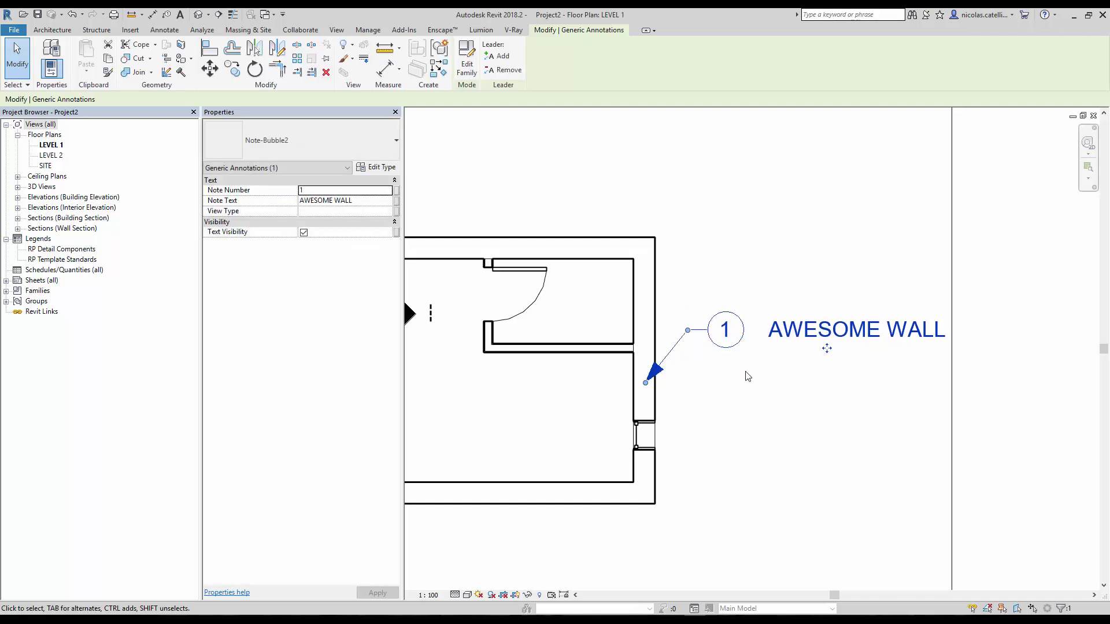
Set the note's View Type to Floor Plan and turn off its Text Visibility
left_click(303, 232)
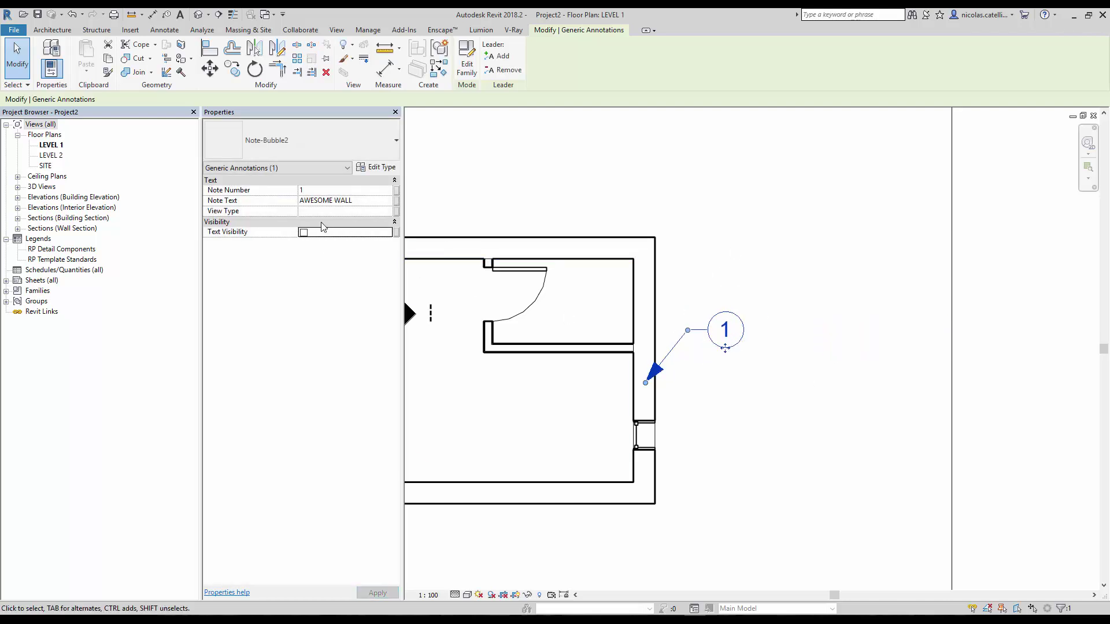
left_click(304, 232)
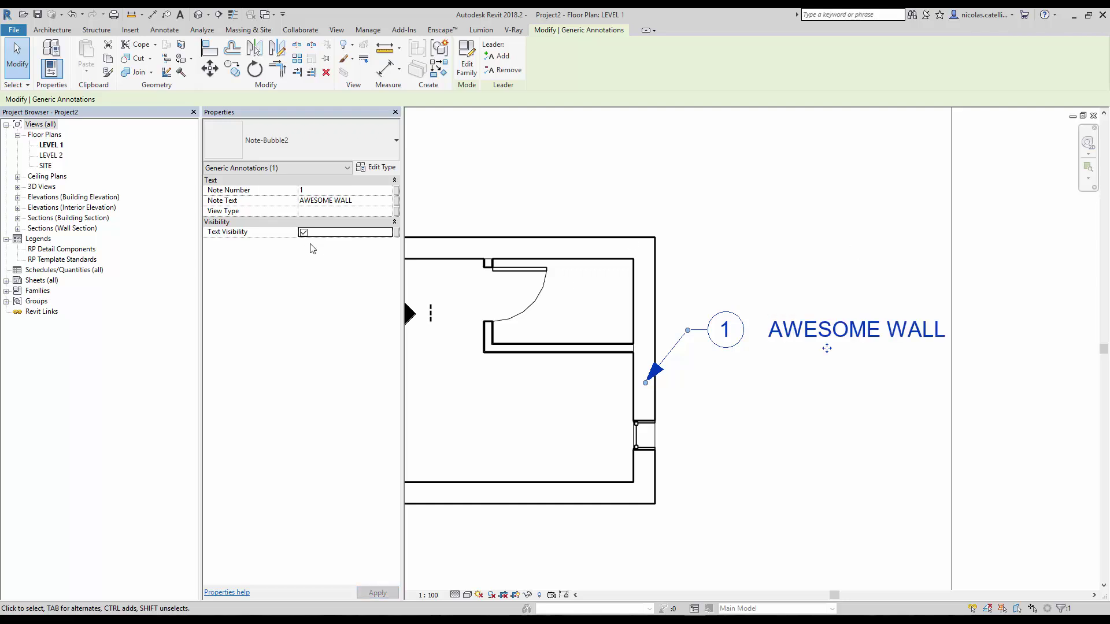
left_click(311, 210)
type("FL")
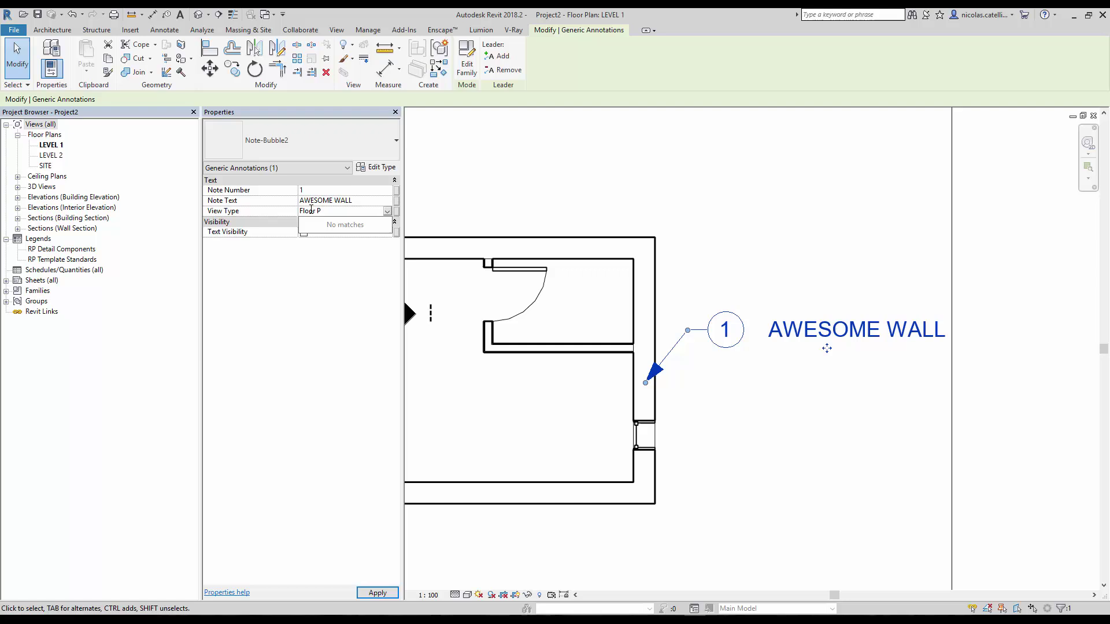
left_click(800, 265)
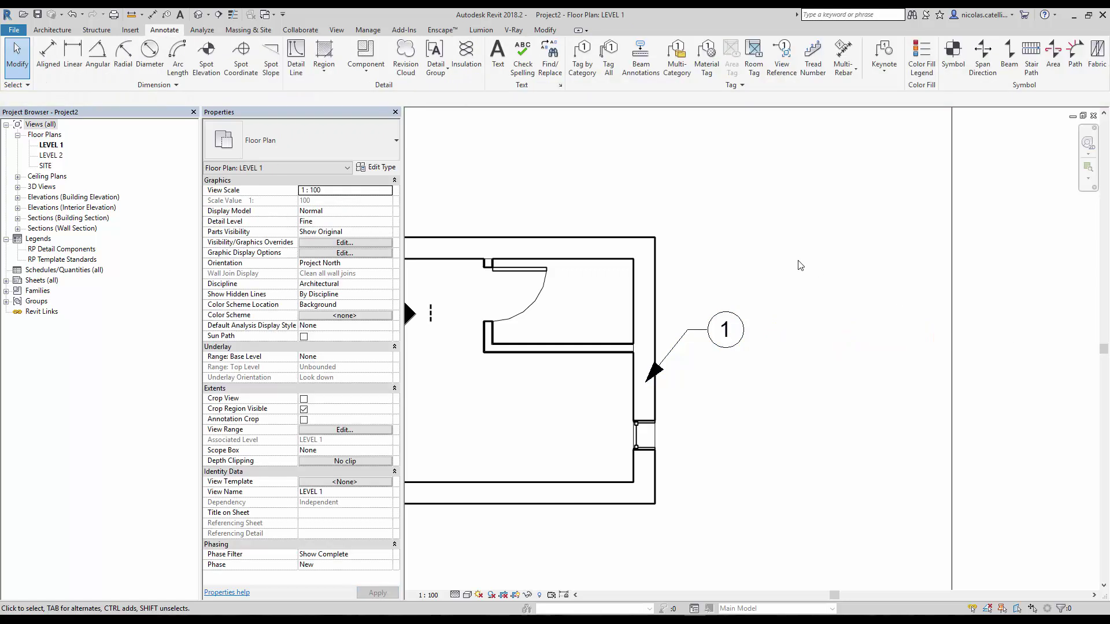
Copy the leadered note twice along the building's right outer wall: once above the original and once at the lower corner
left_click(651, 372)
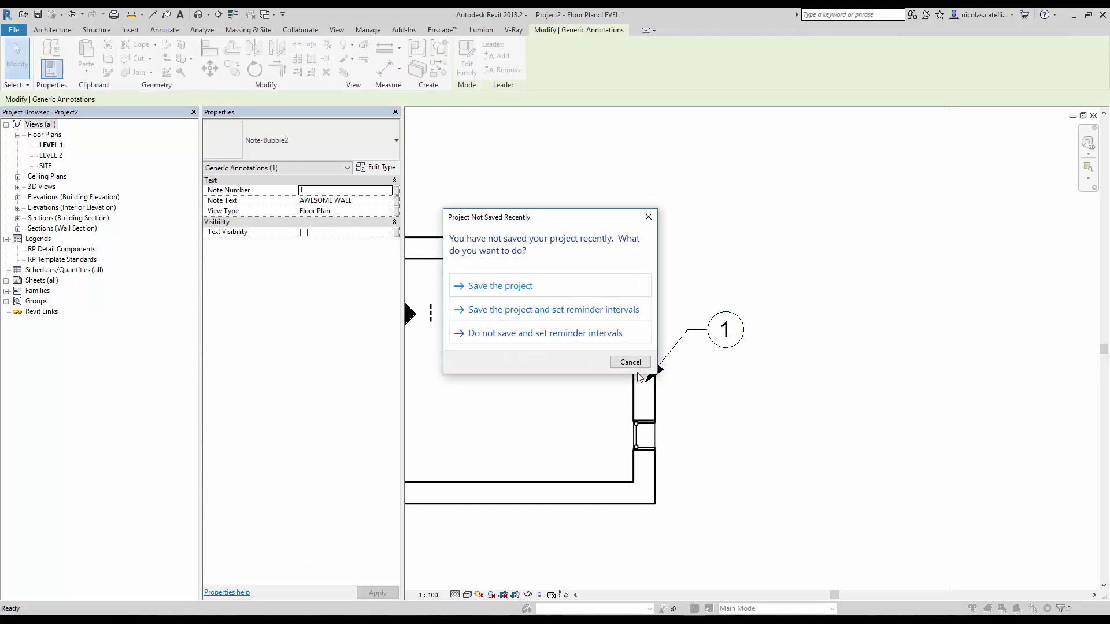
left_click(629, 362)
left_click_drag(656, 361, 649, 346)
key("ctrl+c")
key("ctrl+v")
left_click(653, 283)
key("ctrl+v")
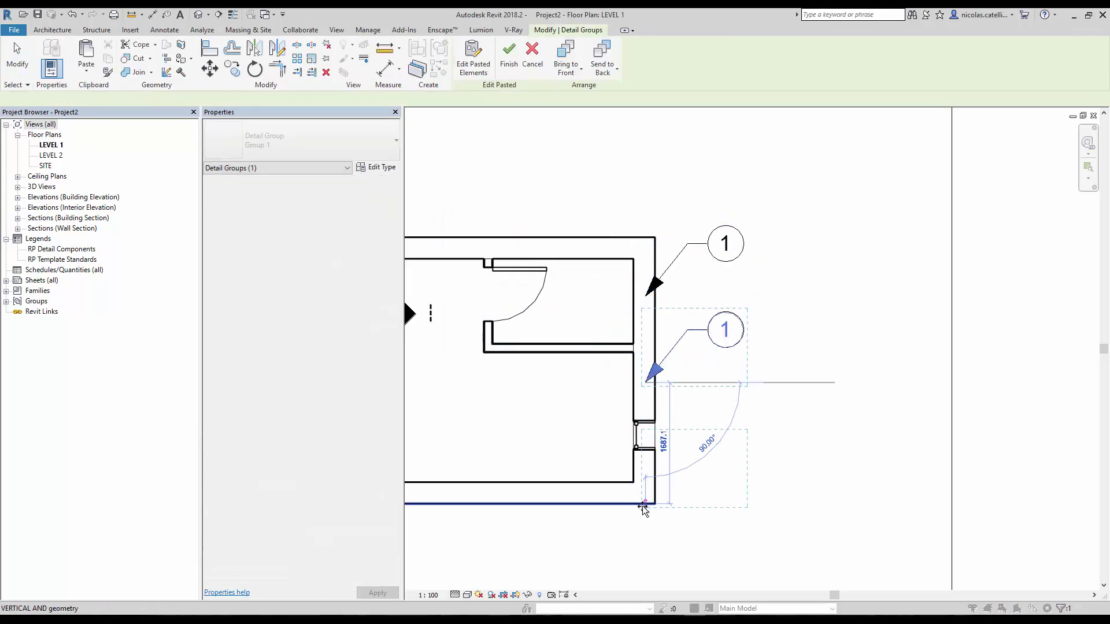
left_click(656, 491)
left_click(763, 539)
Set the upper note copy's number to 2, turn on its Text Visibility and change its note text to GYPSUM
left_click(725, 242)
left_click(724, 243)
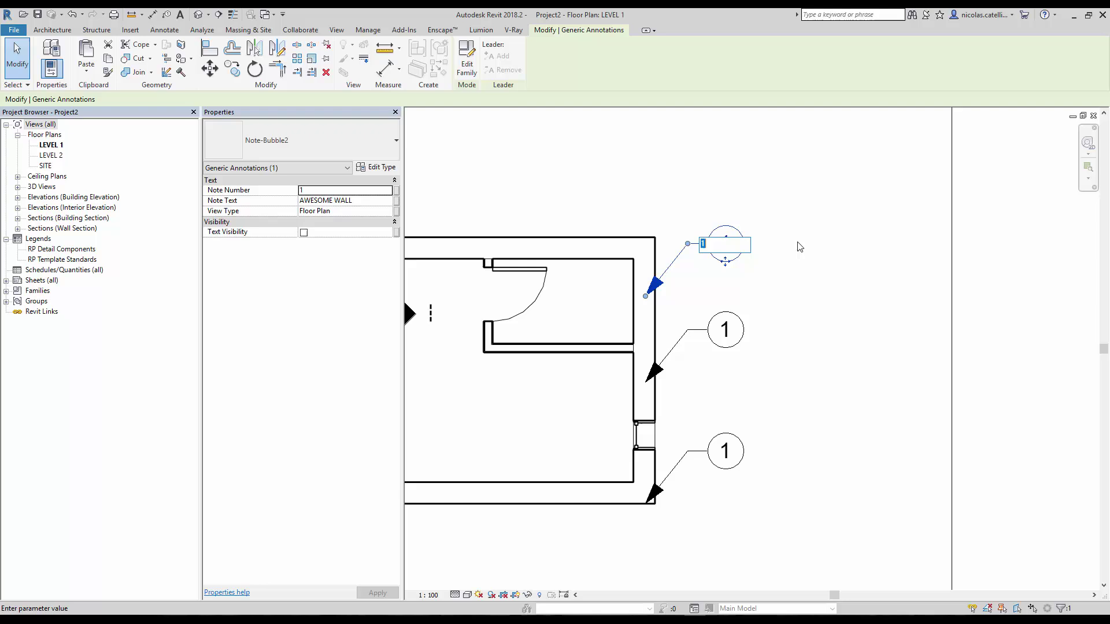
type("2")
left_click(820, 242)
left_click(303, 232)
left_click(827, 243)
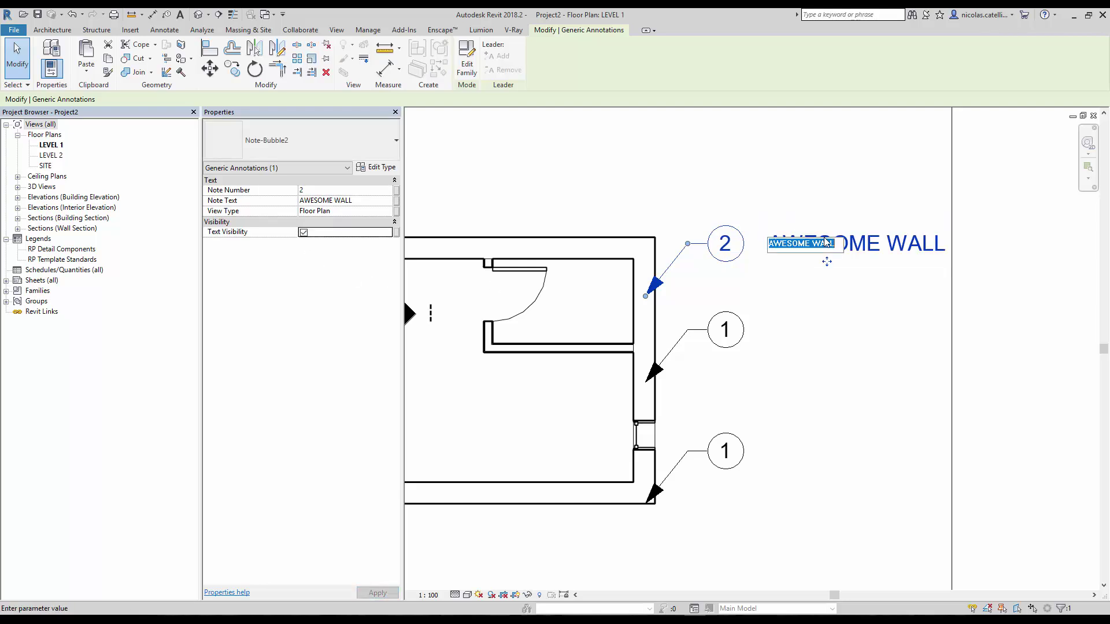
type("GYPSUM")
key("Return")
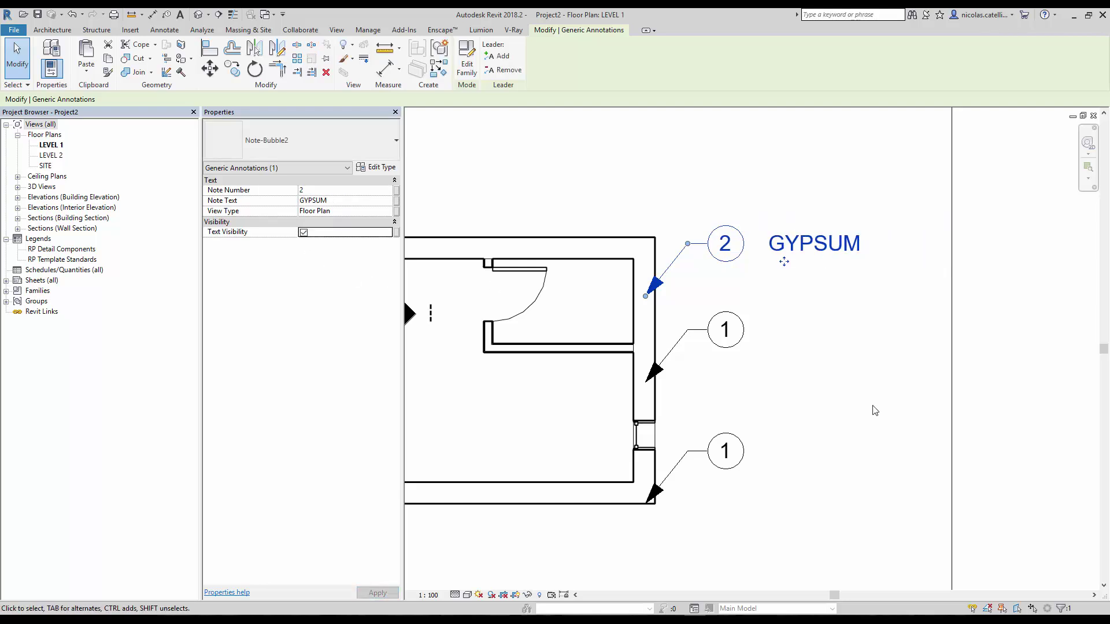
Turn on Text Visibility for the note copy at the lower corner and change its note text to BRICK WALL
left_click(712, 450)
left_click(304, 233)
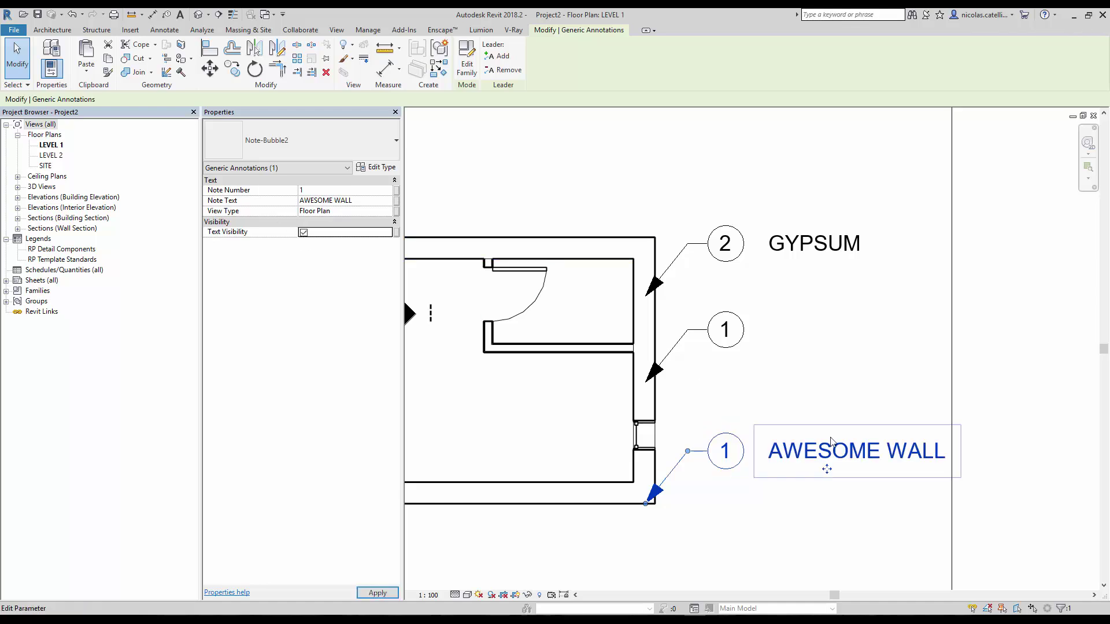
left_click(831, 442)
type("BRICK")
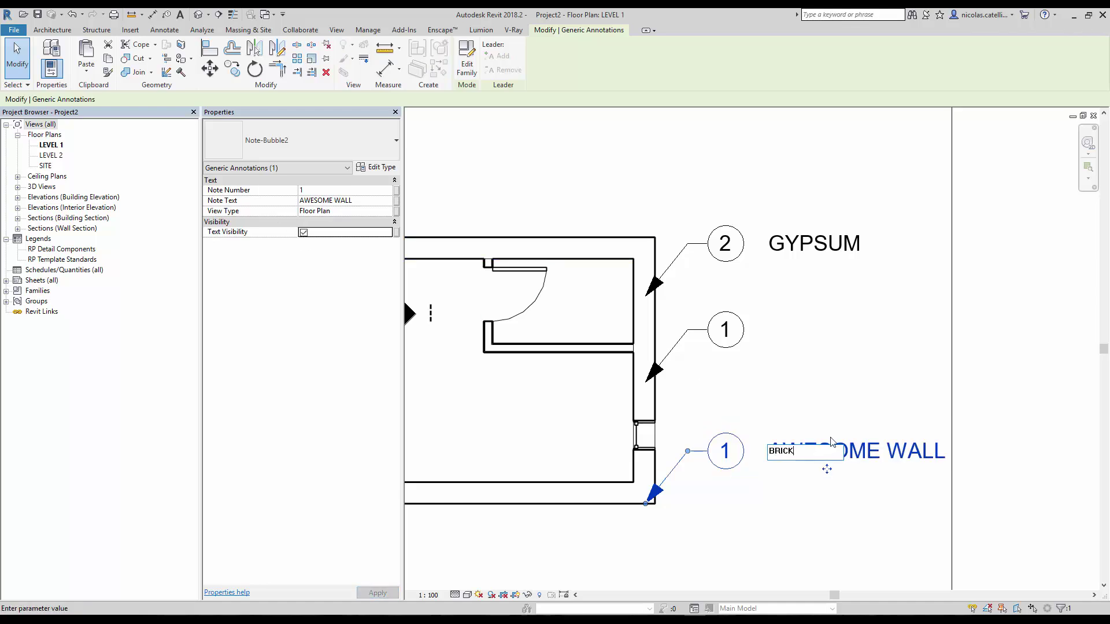
type(" WALL")
key("Return")
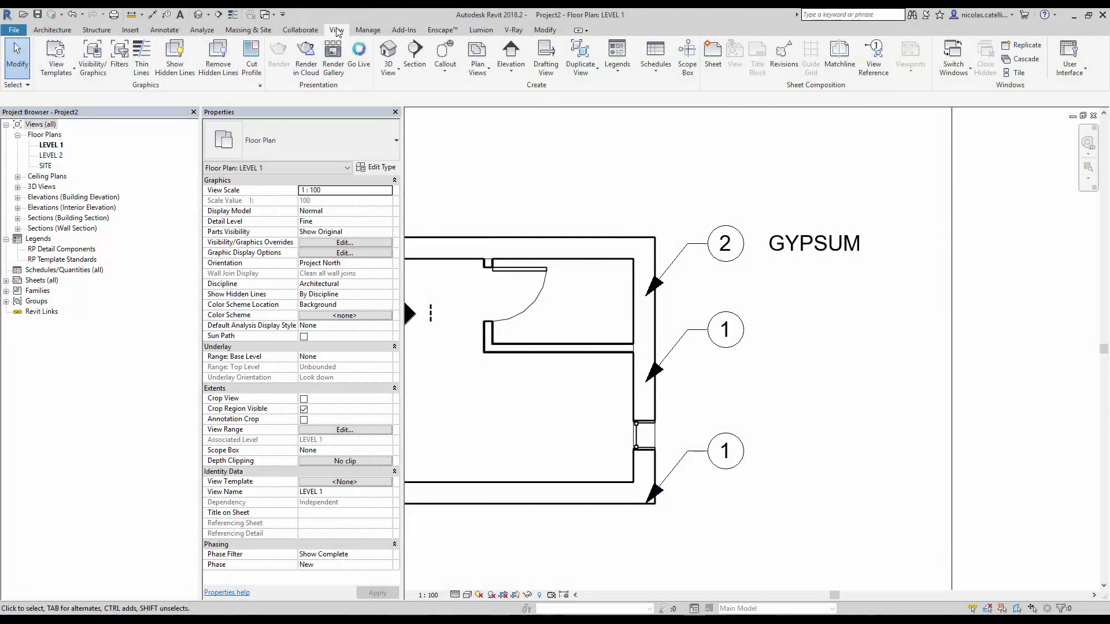
Create a note block schedule for the Note-Bubble2 family named FLOOR PLAN NOTES
left_click(657, 70)
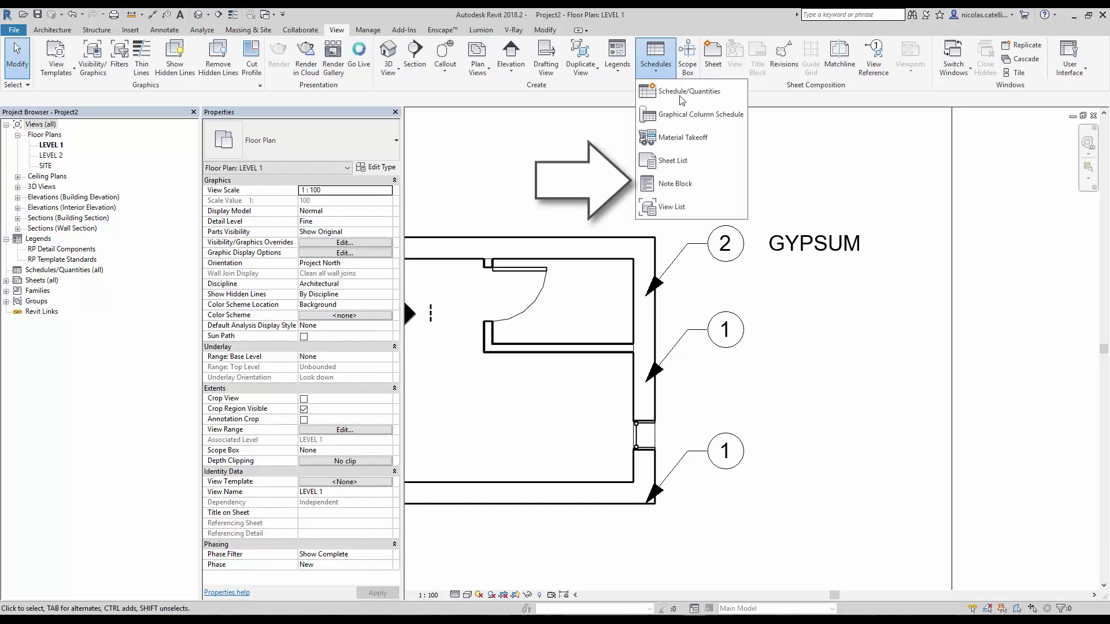
left_click(681, 184)
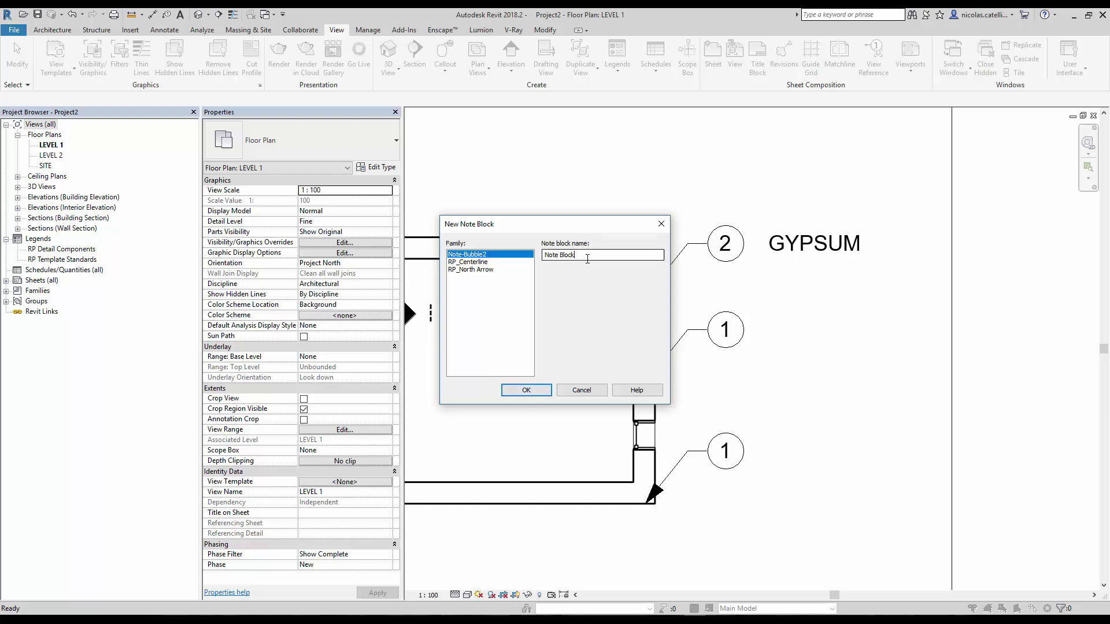
left_click_drag(587, 255, 486, 247)
type("FLOOR PLAN NOTES")
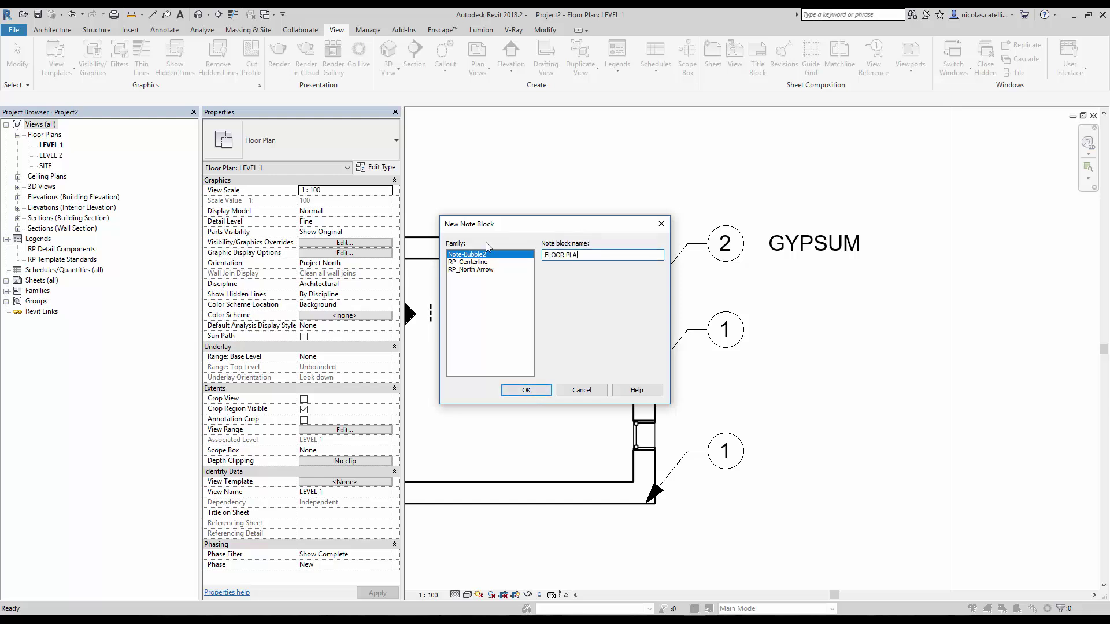
left_click(522, 391)
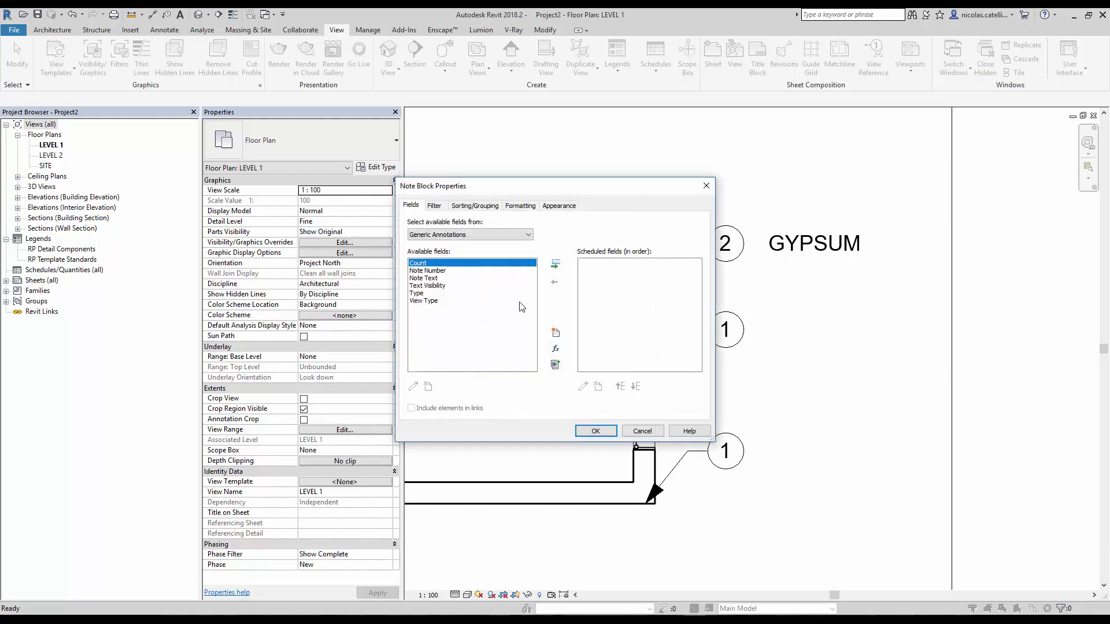
Add Note Number, Note Text and View Type, in that order, as the note block's scheduled fields
left_click(430, 270)
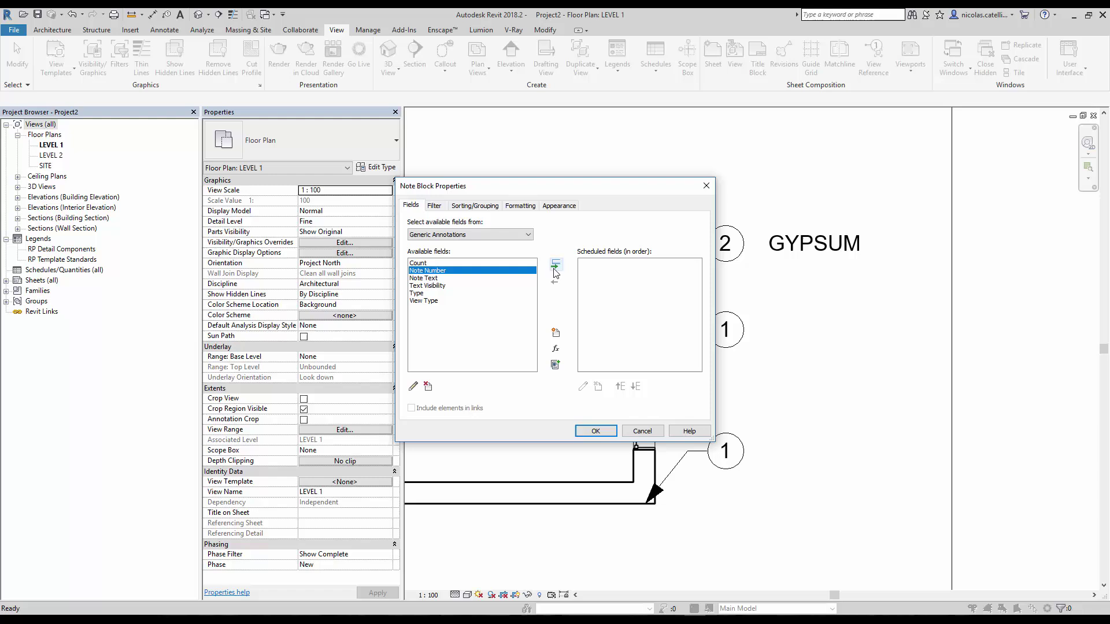
left_click(556, 265)
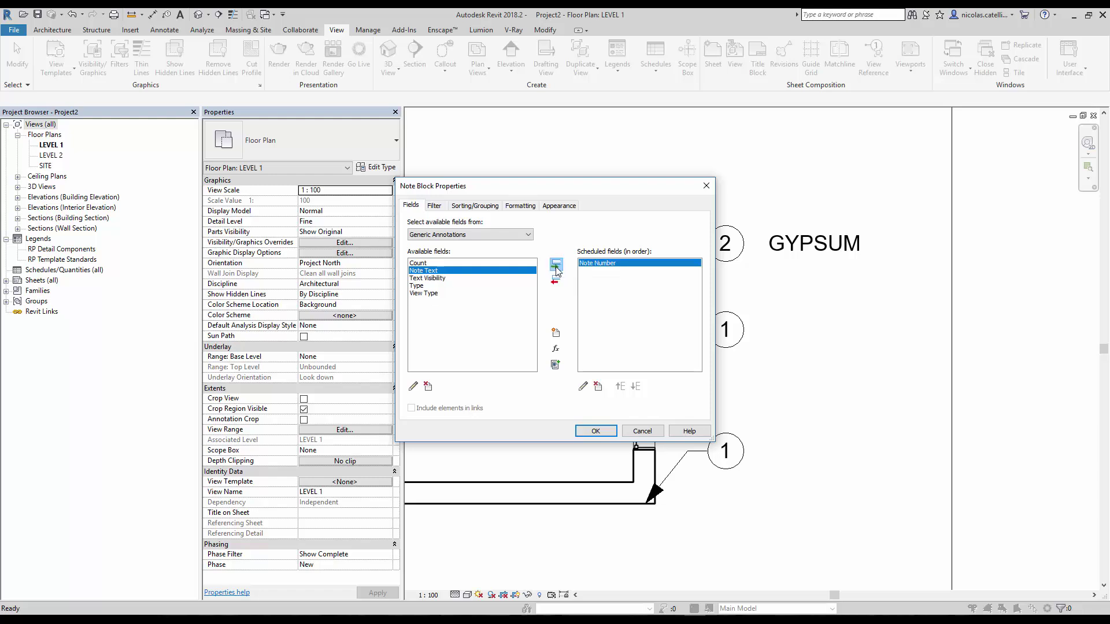
left_click(556, 265)
left_click(473, 285)
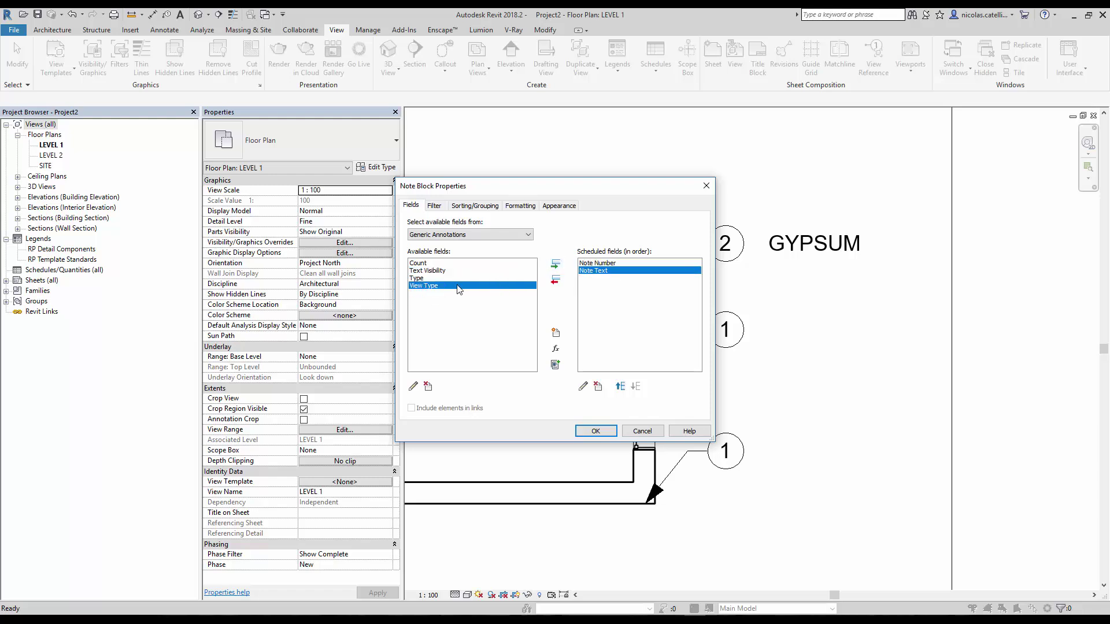
left_click(556, 266)
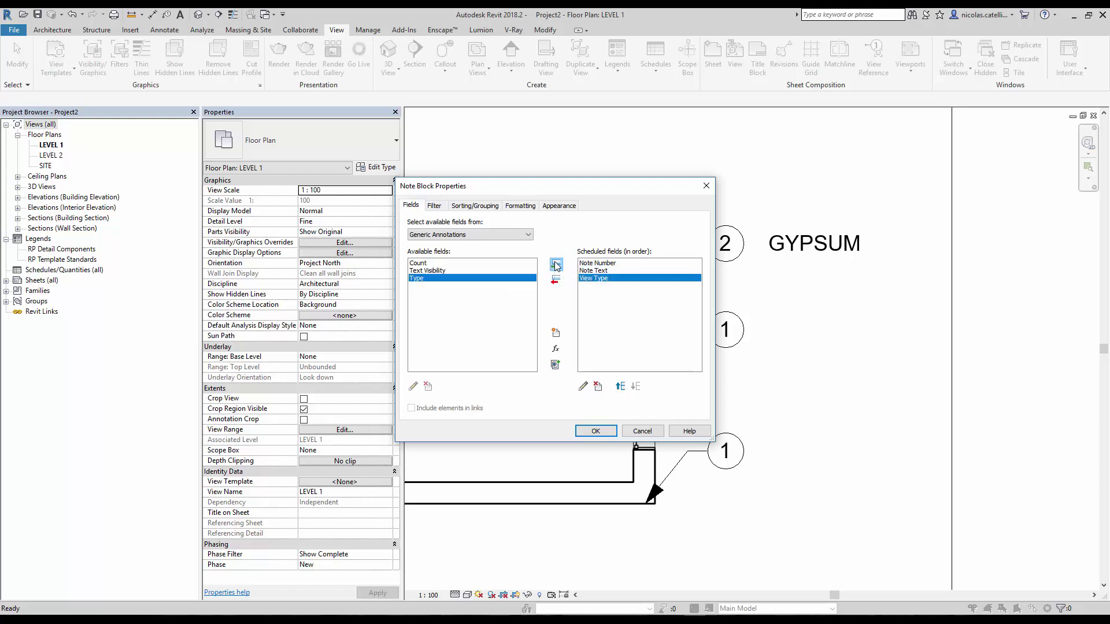
Filter the note block so that View Type equals Floor Plan
left_click(438, 206)
left_click(475, 226)
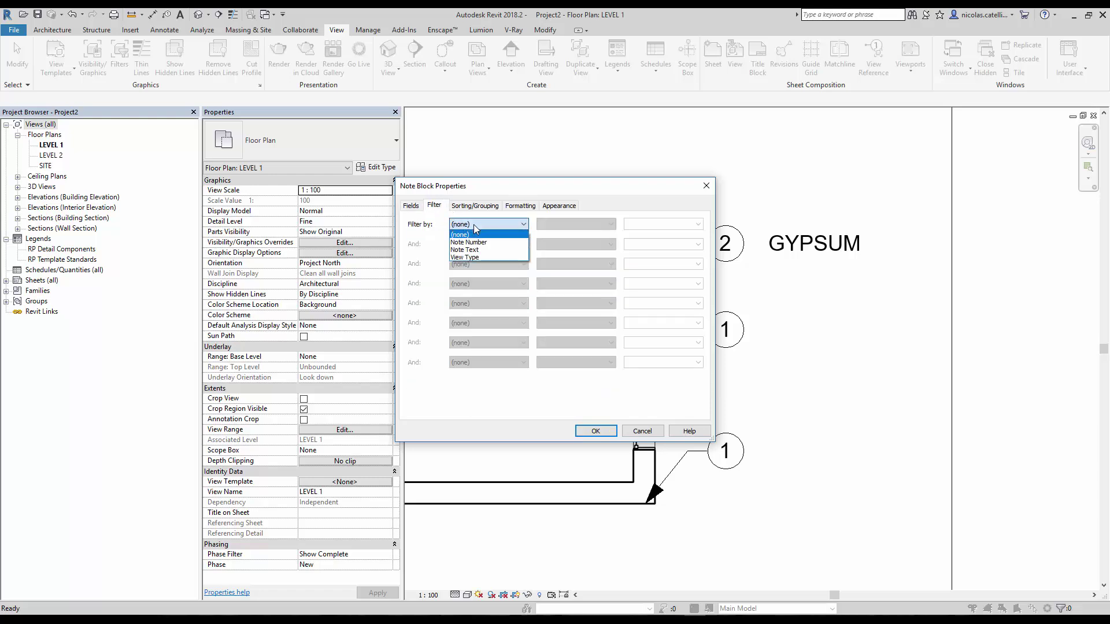
left_click(479, 258)
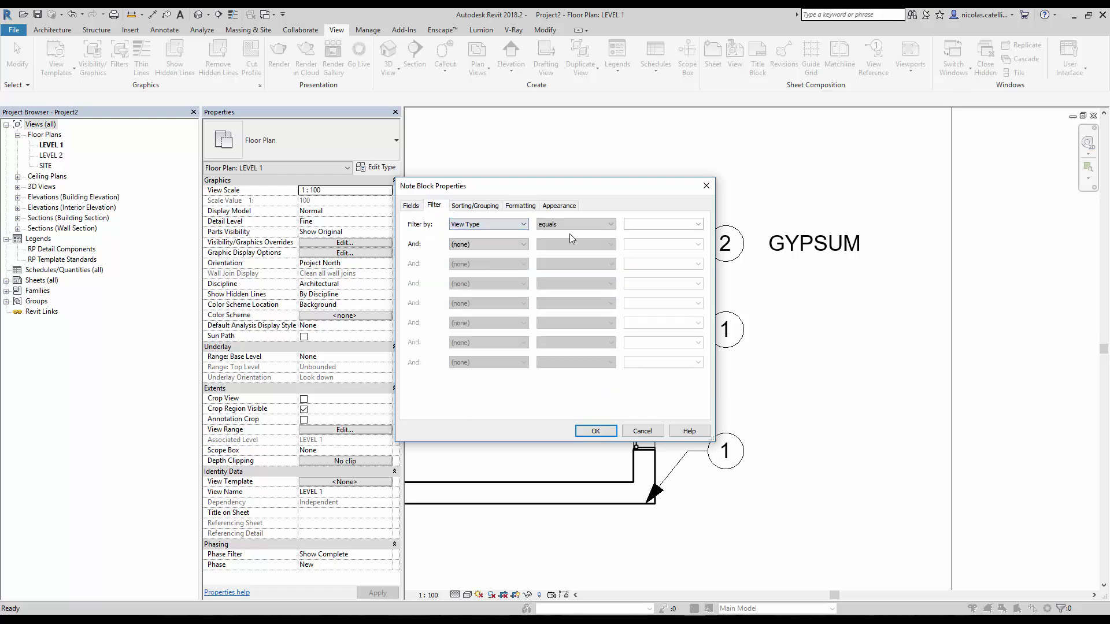
left_click(638, 224)
left_click(697, 224)
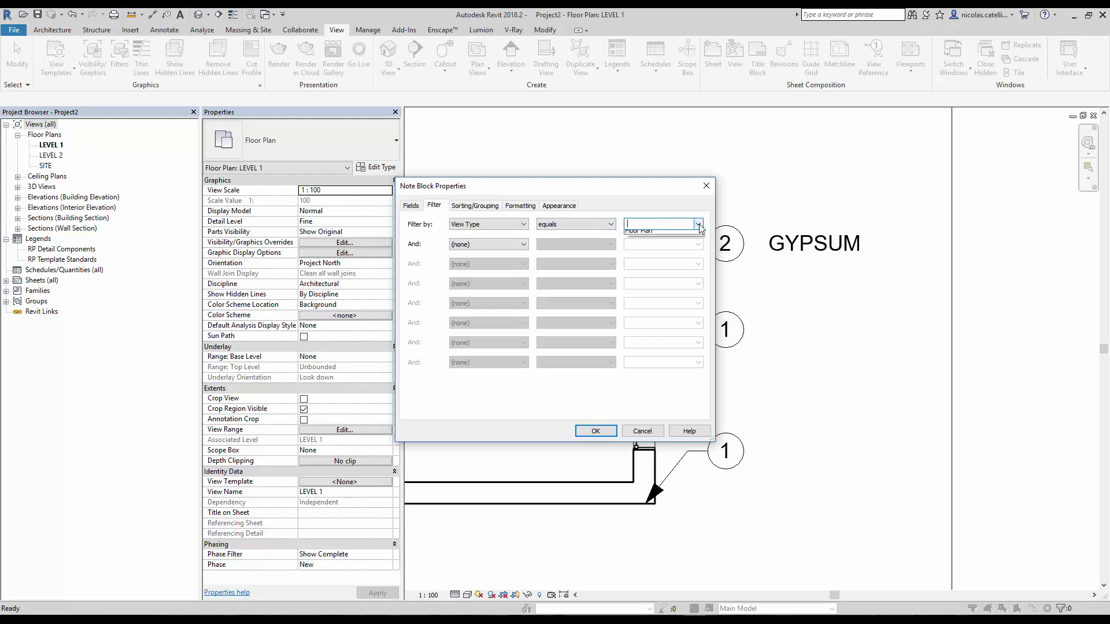
left_click(659, 233)
Sort the note block by Note Number and then by Note Text, and turn off Itemize every instance
left_click(476, 206)
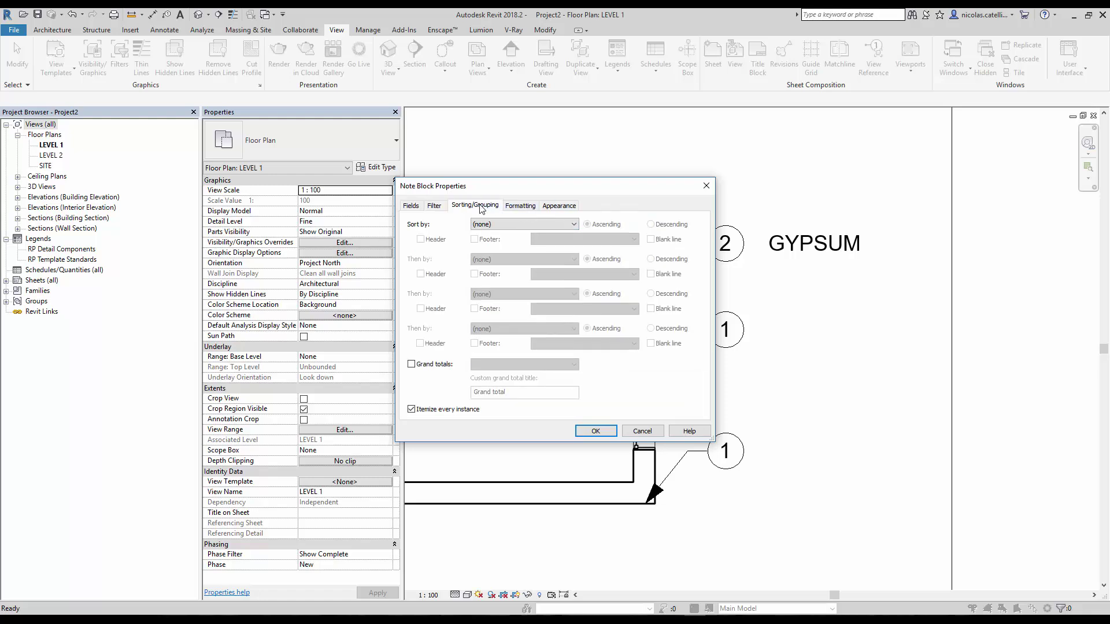
left_click(491, 224)
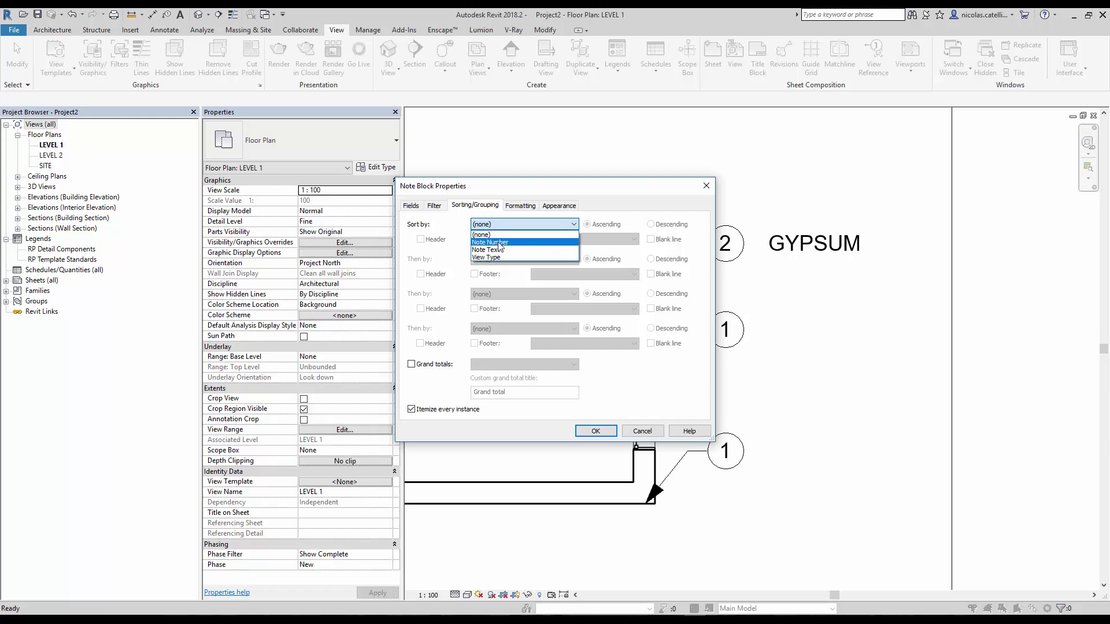
left_click(497, 242)
left_click(500, 260)
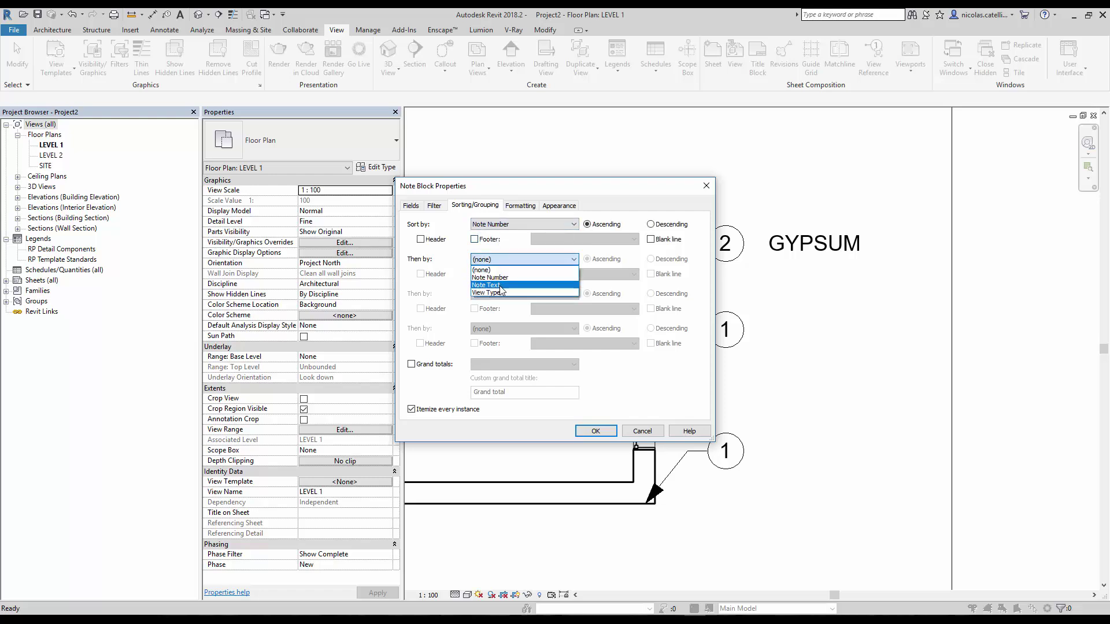
left_click(499, 286)
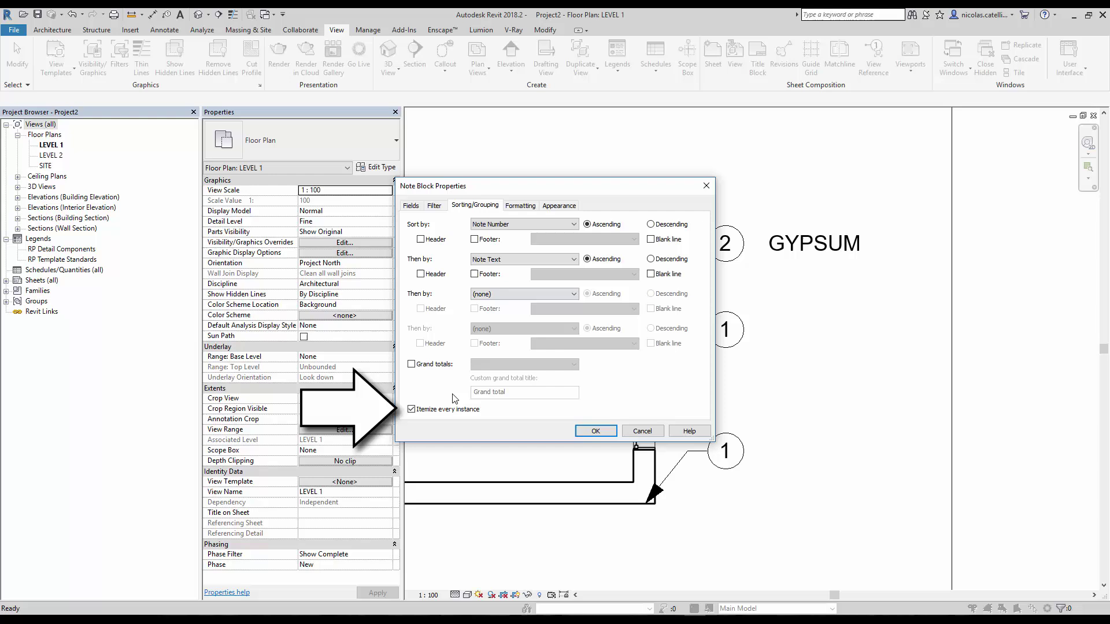
left_click(412, 409)
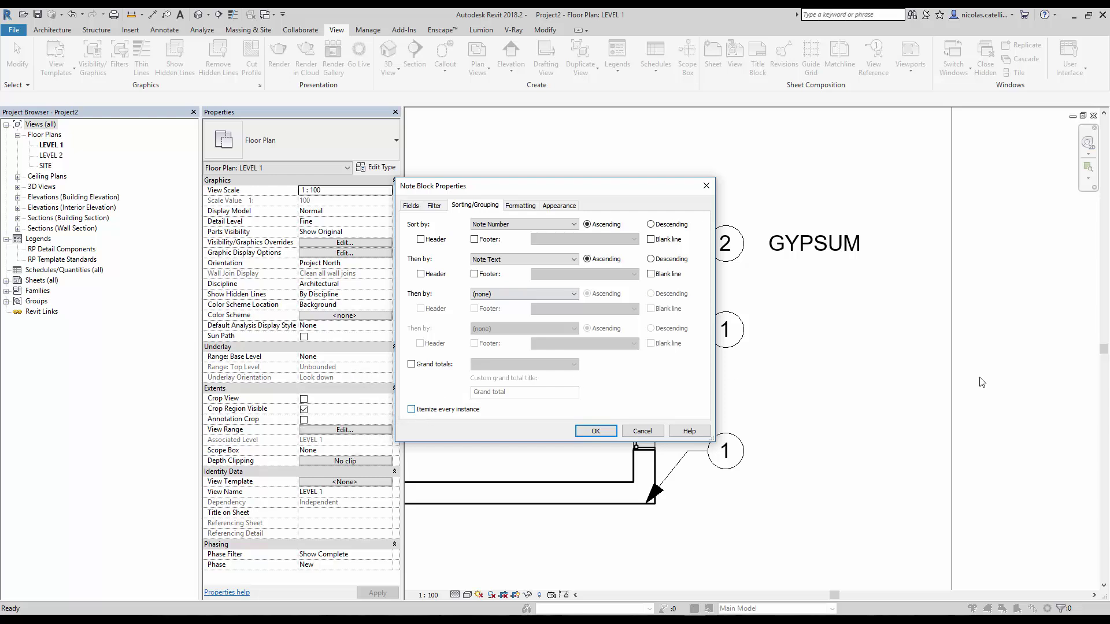
Make View Type a hidden field in the note block's formatting and accept the note block properties
left_click(520, 206)
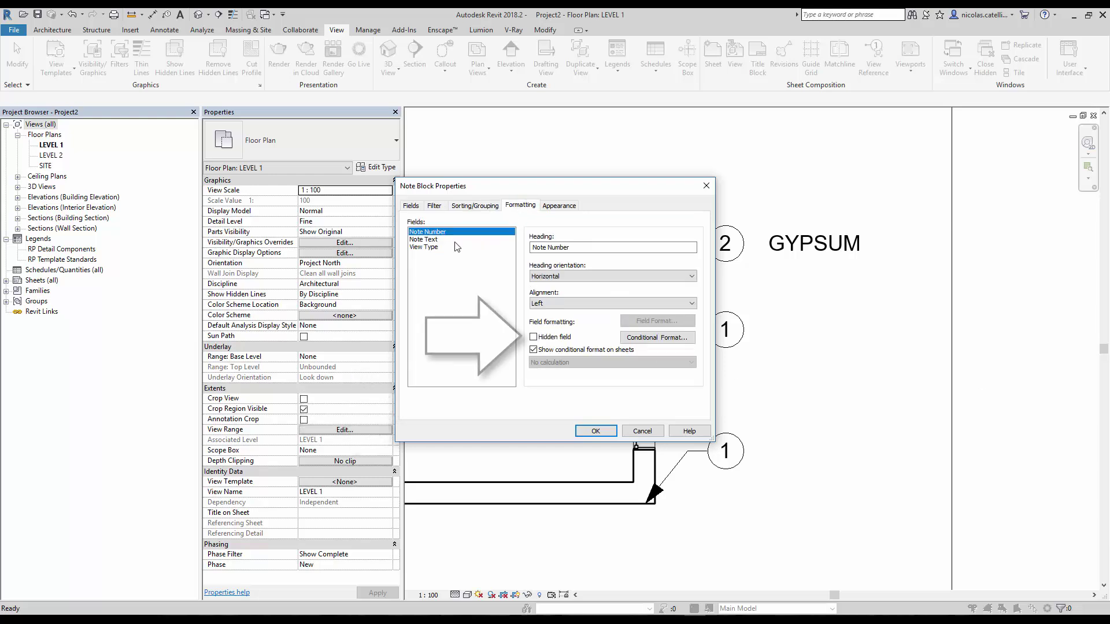
left_click(455, 248)
left_click(544, 339)
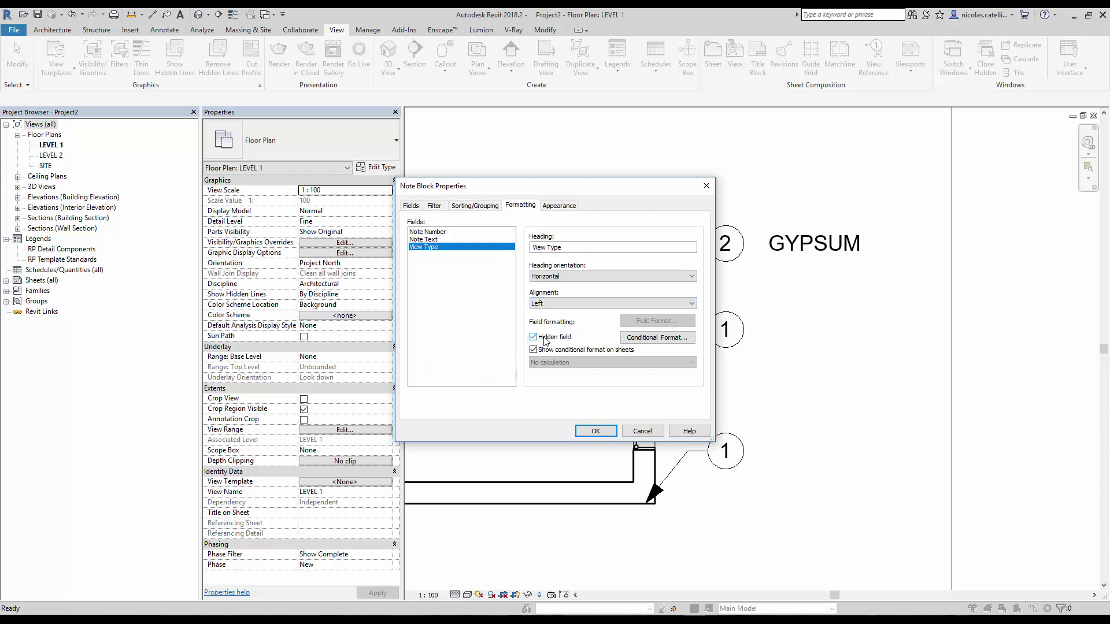
left_click(596, 431)
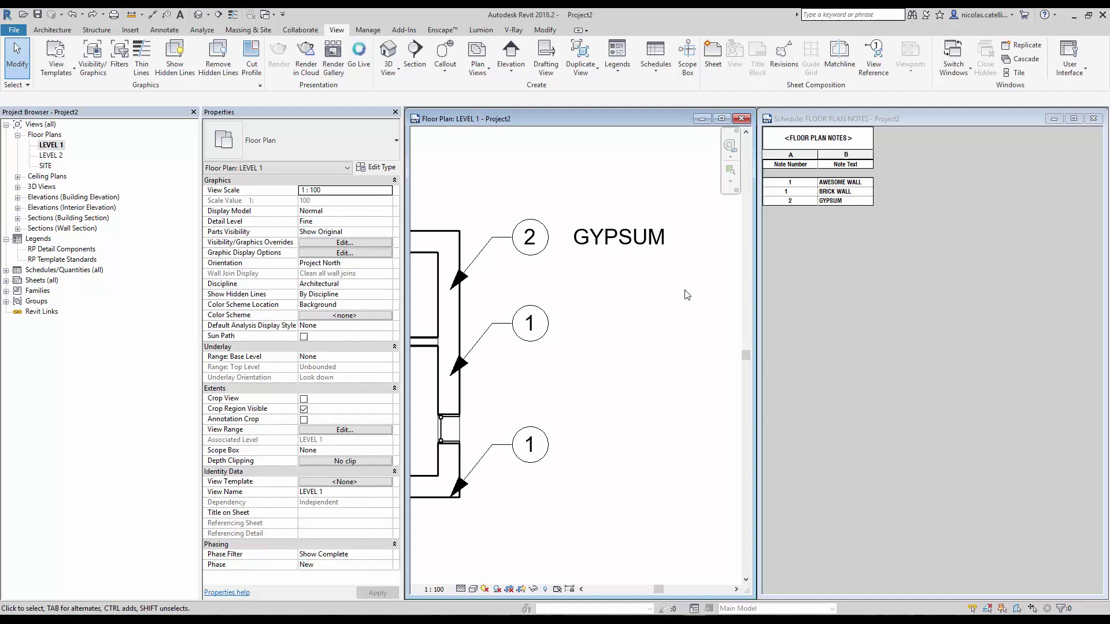
Change the AWESOME WALL entry's note number to 3 in the FLOOR PLAN NOTES schedule
left_click(799, 191)
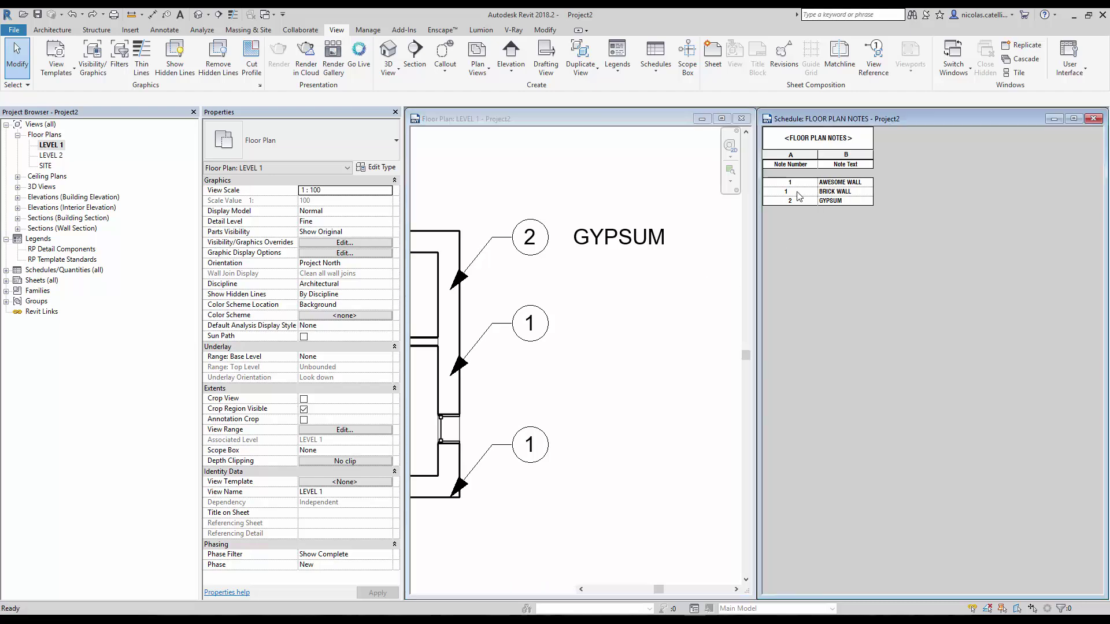
left_click(801, 183)
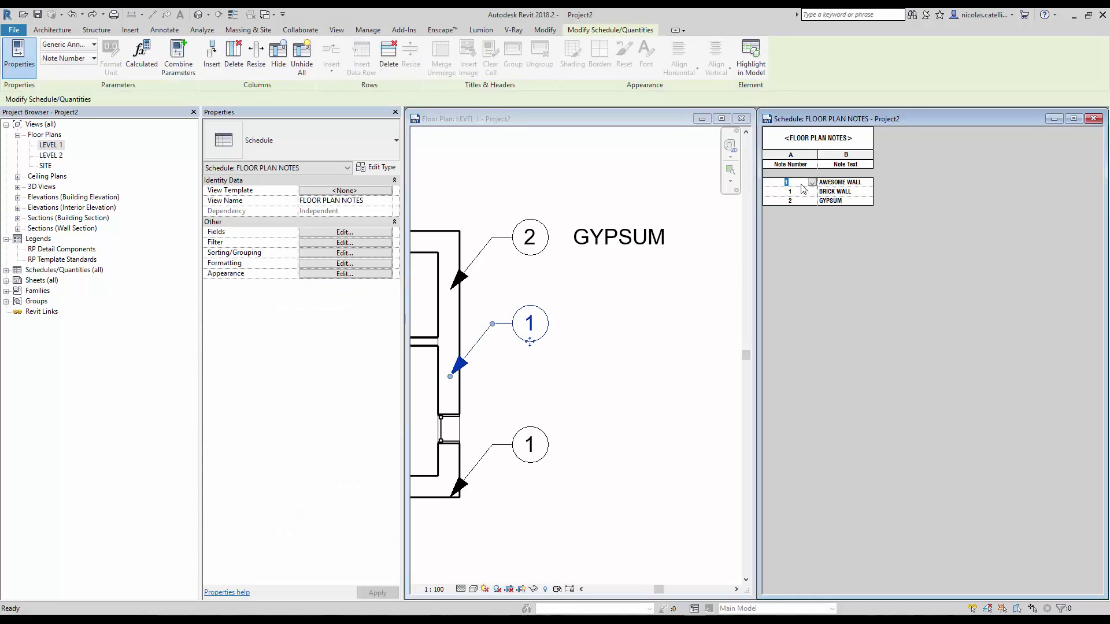
type("3")
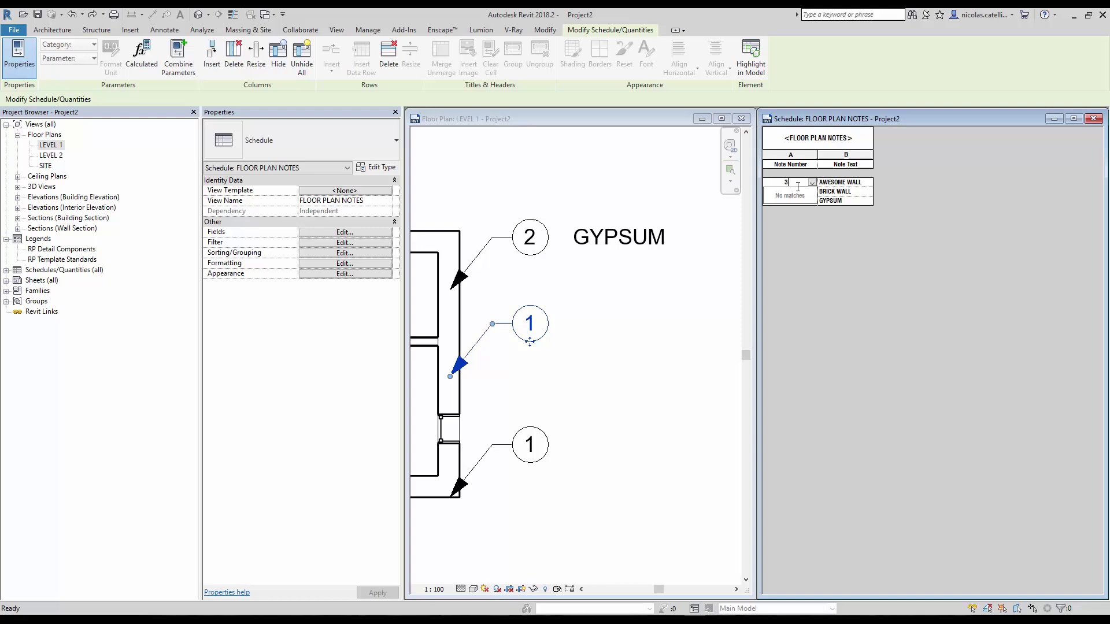
key("Return")
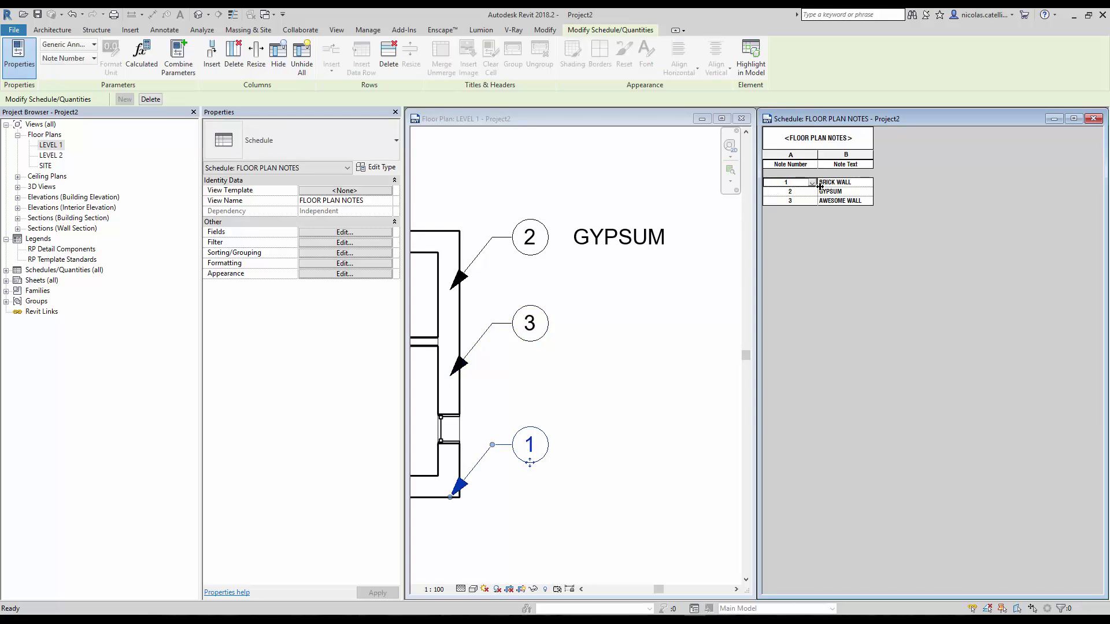
left_click(685, 330)
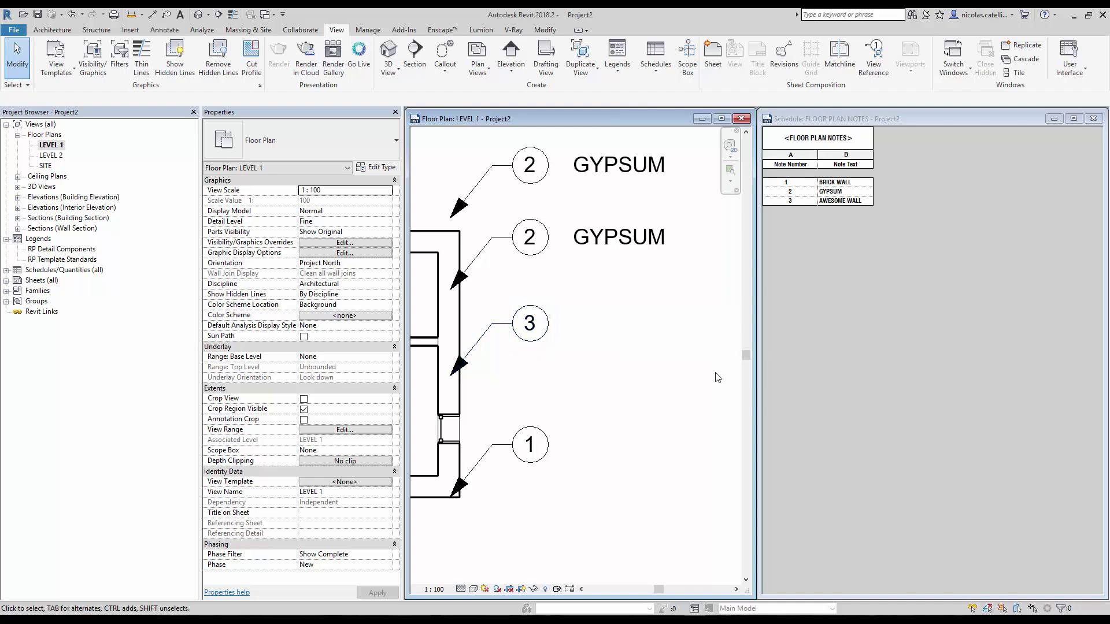
Change the GYPSUM entry's note number to 4 in the FLOOR PLAN NOTES schedule
left_click(800, 192)
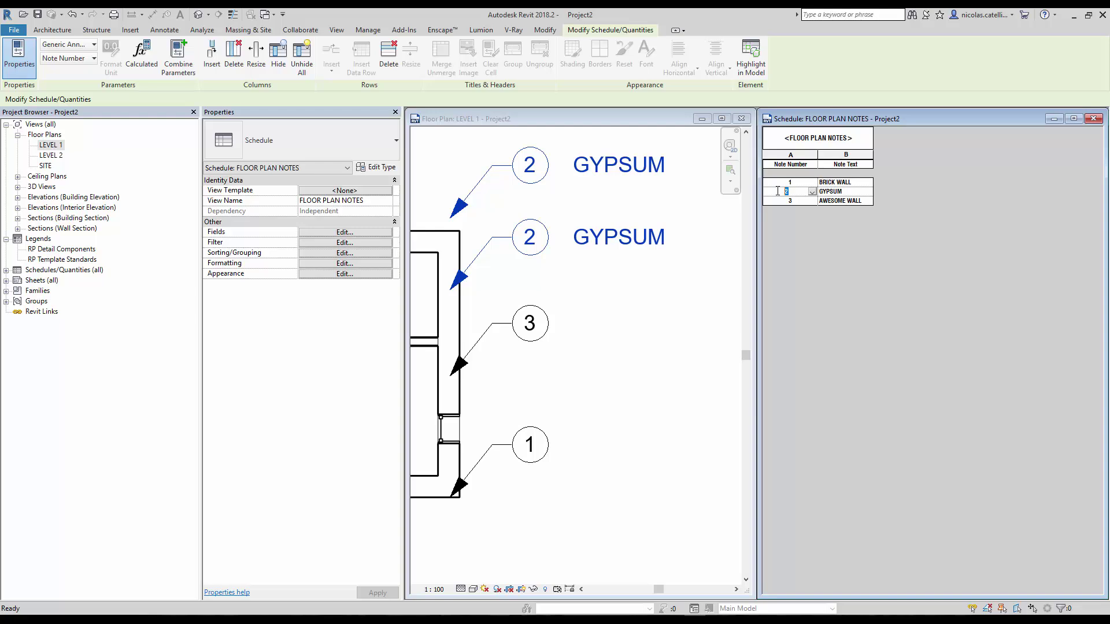
type("4")
left_click(765, 248)
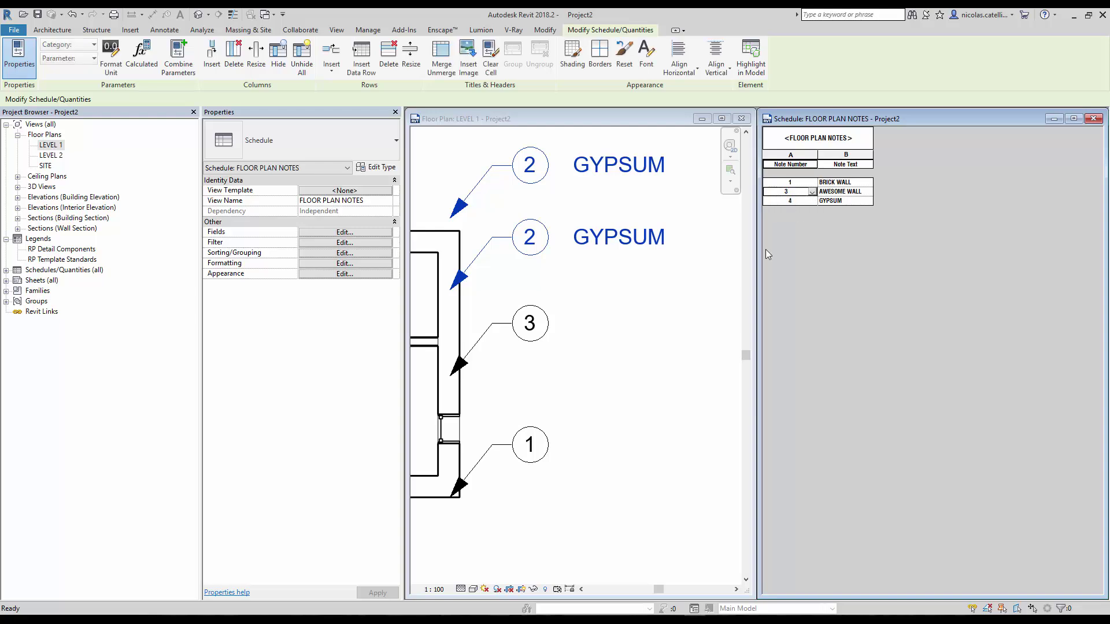
left_click(670, 495)
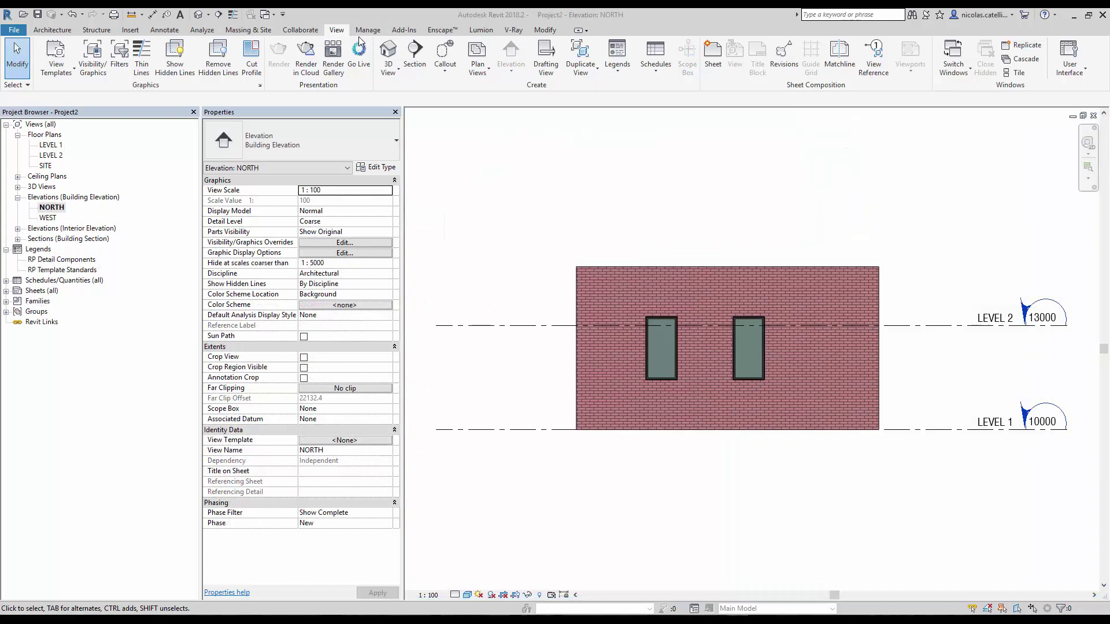
Place a Note-Bubble2 symbol above the brick wall in the NORTH elevation
left_click(164, 29)
left_click(751, 53)
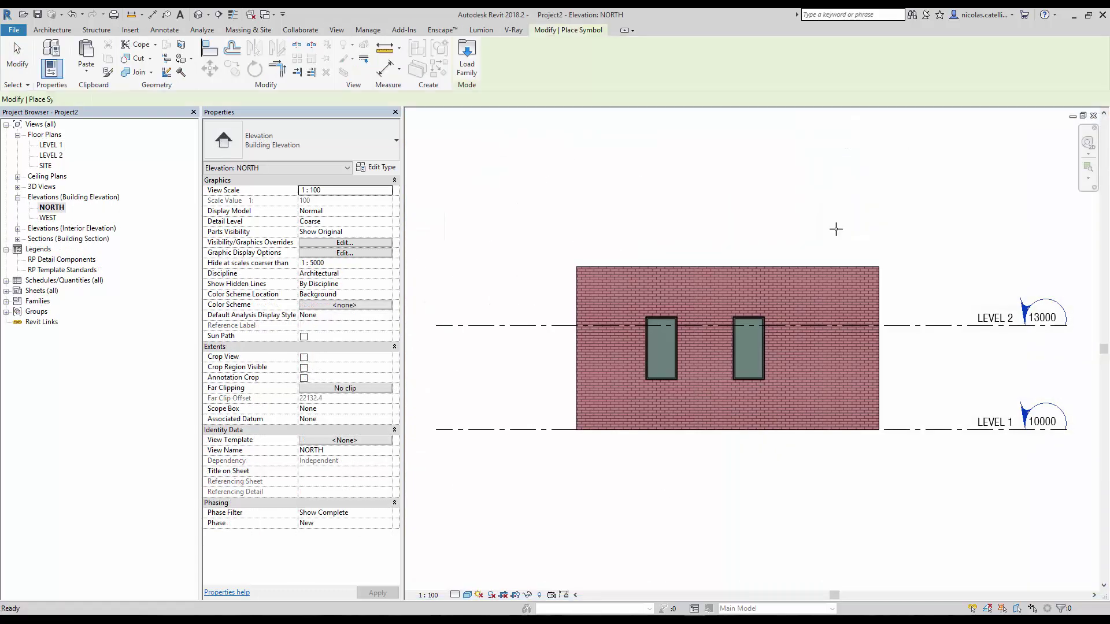
left_click(747, 241)
key("Escape")
scroll(745, 240, "up", 2)
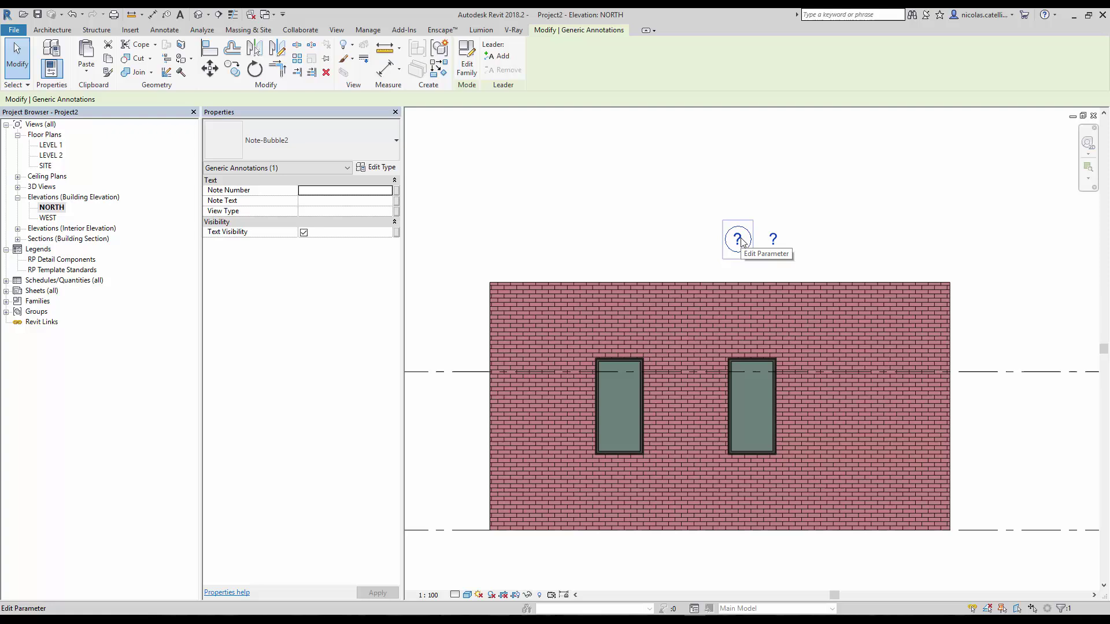
Give the new note bubble note number 1, note text RED BRICK and view type Elevation
left_click(777, 242)
type("RED BRICK")
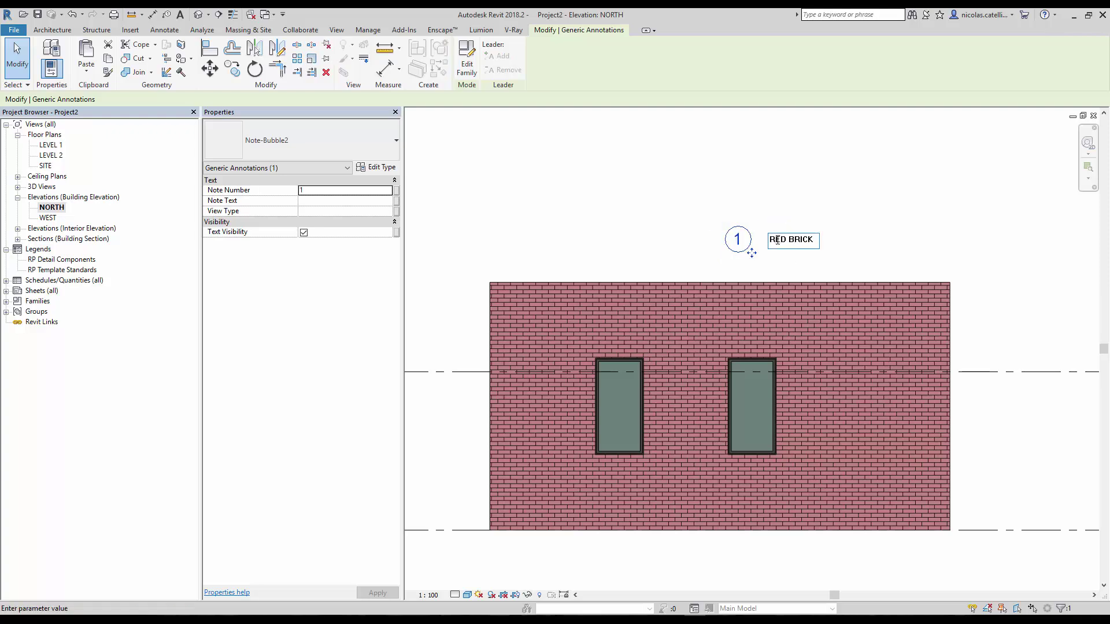
left_click(722, 185)
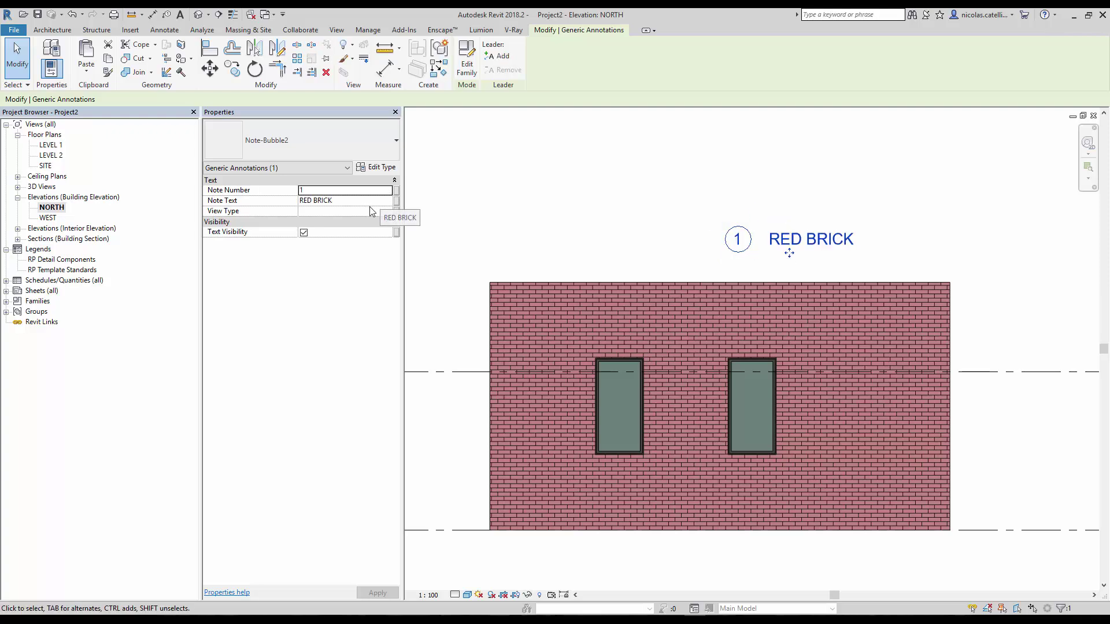
left_click(319, 211)
type("Elevation")
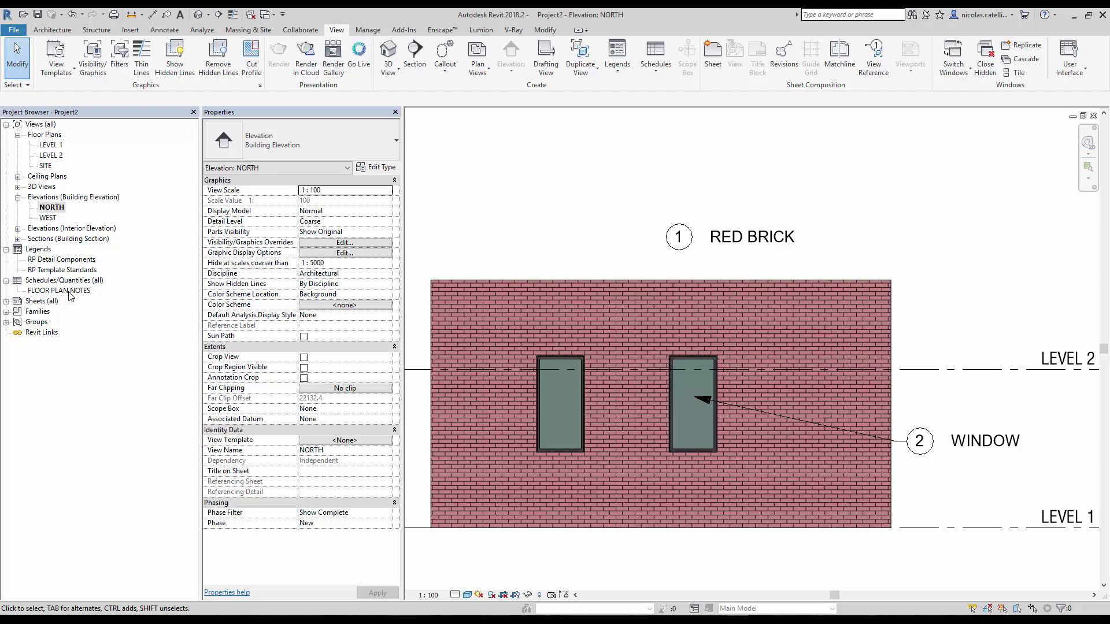
Duplicate the FLOOR PLAN NOTES schedule and rename the copy ELEVATION NOTES
right_click(70, 292)
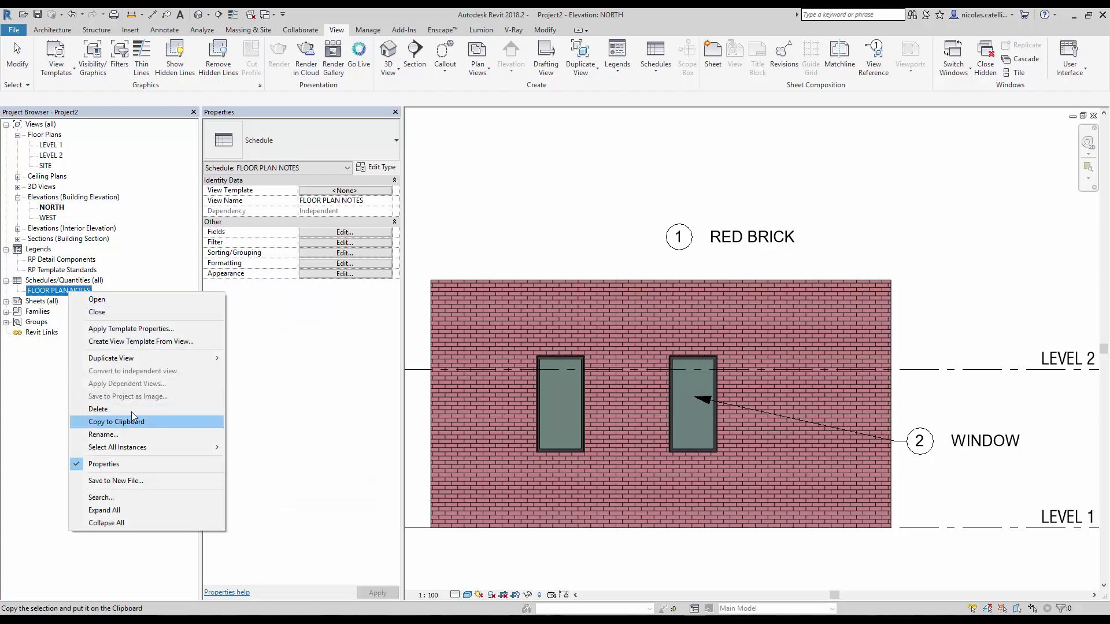
left_click(254, 359)
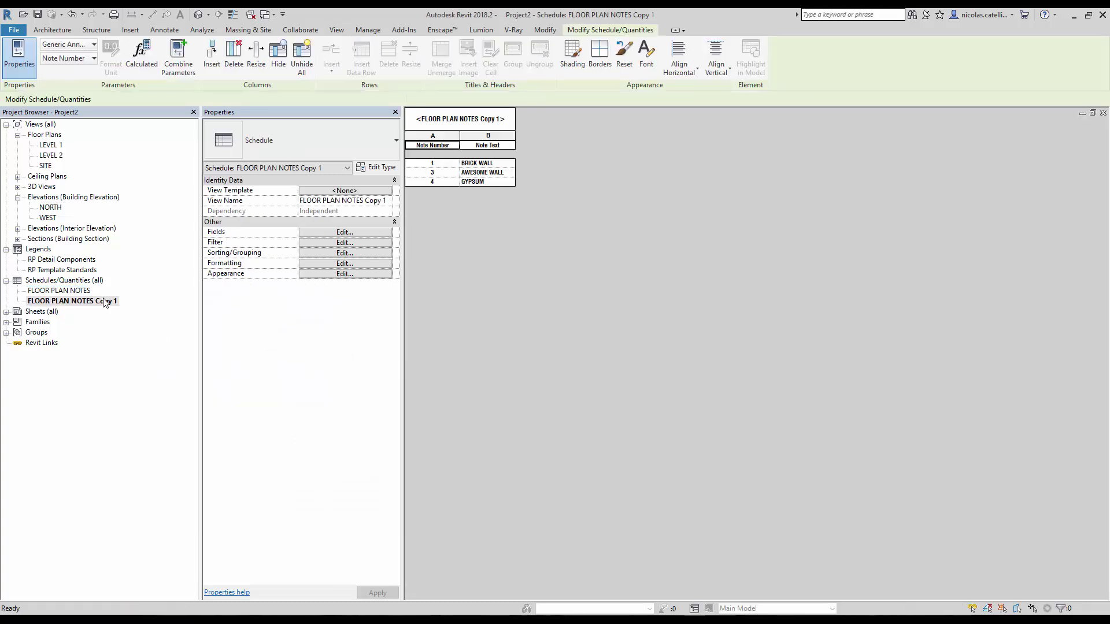
right_click(104, 301)
left_click(151, 439)
type("E")
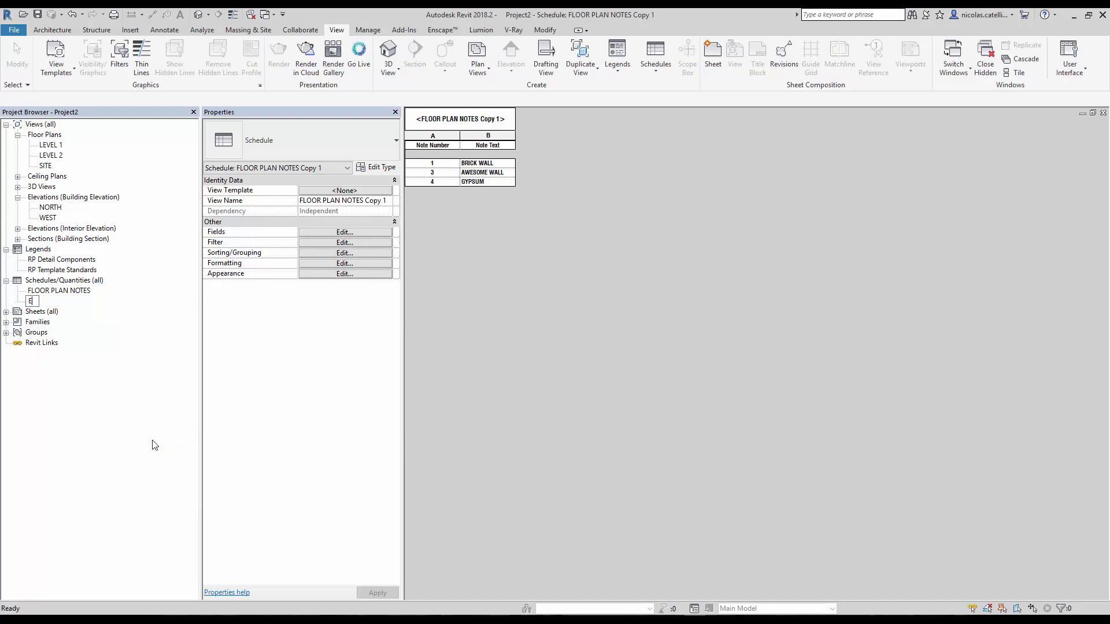
type("LEVATION NOTES")
key("Return")
Set the ELEVATION NOTES schedule's filter to View Type equals Elevation
left_click(359, 244)
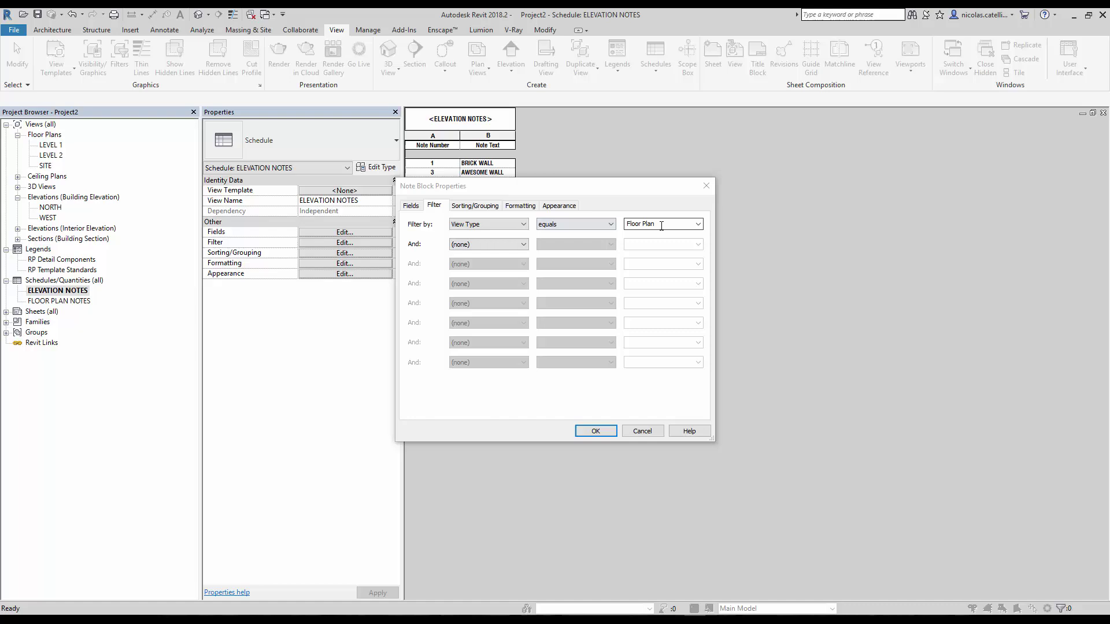
left_click(698, 224)
left_click(637, 234)
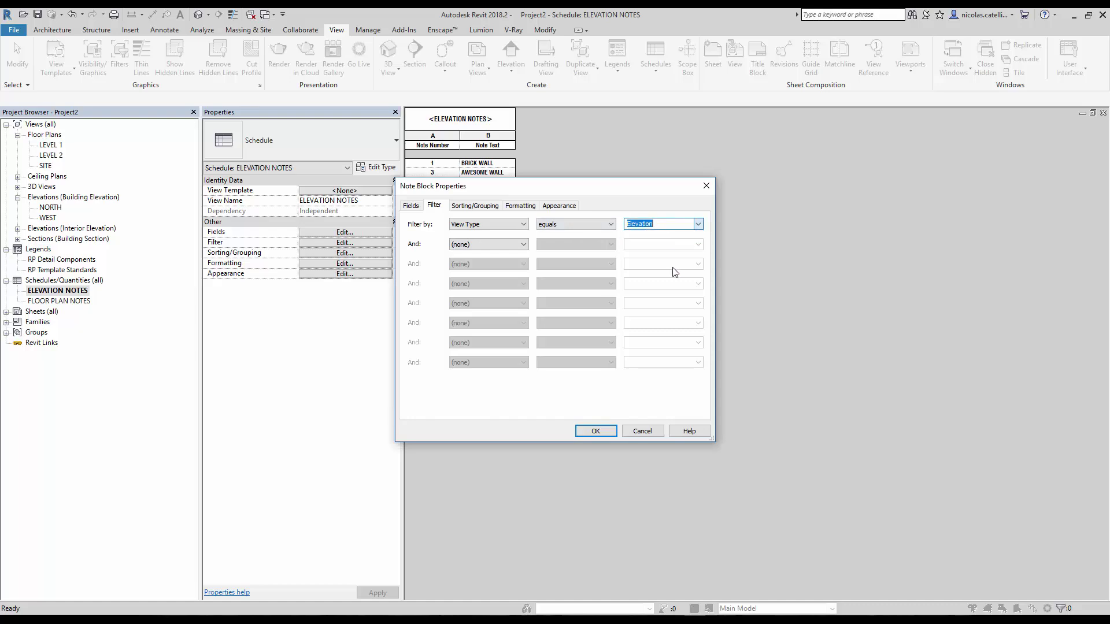
left_click(595, 432)
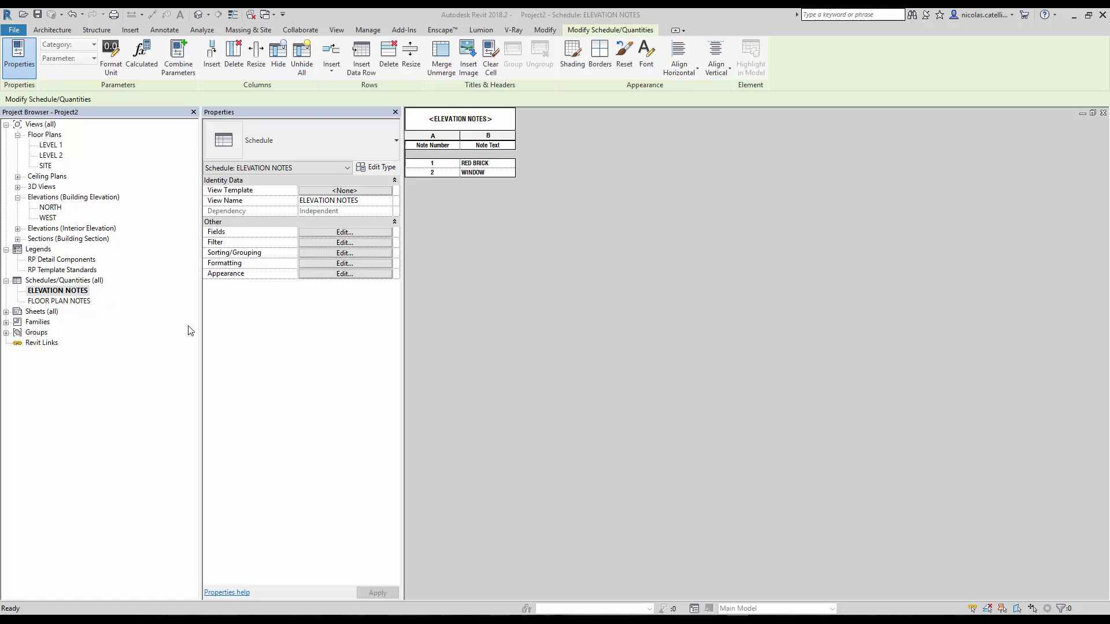
Duplicate the ELEVATION NOTES schedule and rename the copy ALL NOTES
right_click(67, 291)
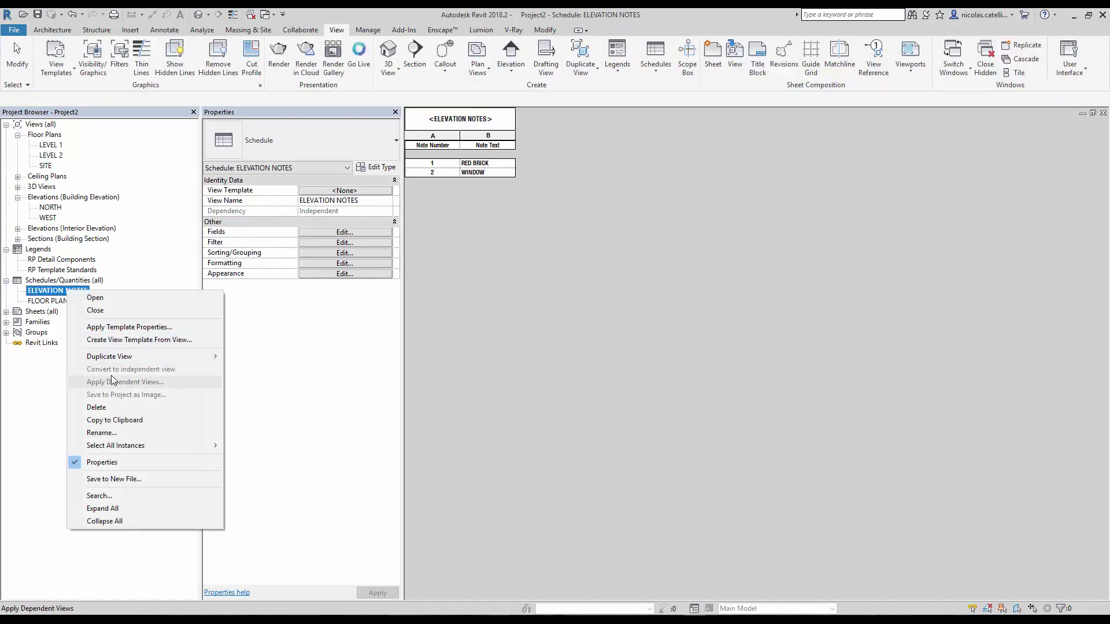
mouse_move(120, 359)
left_click(246, 356)
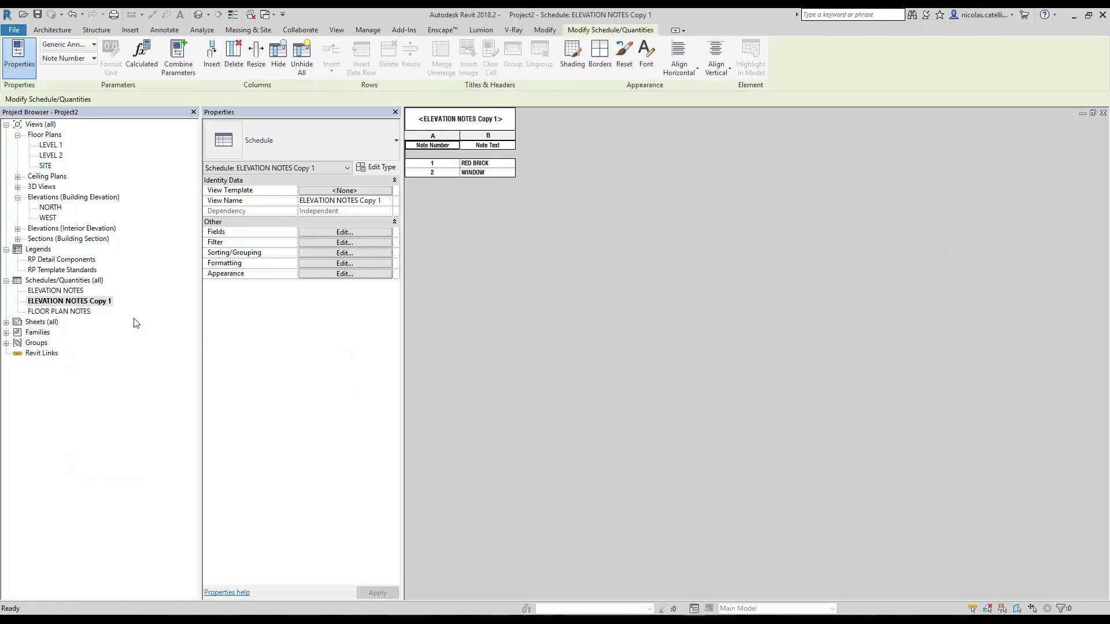
right_click(62, 304)
left_click(108, 439)
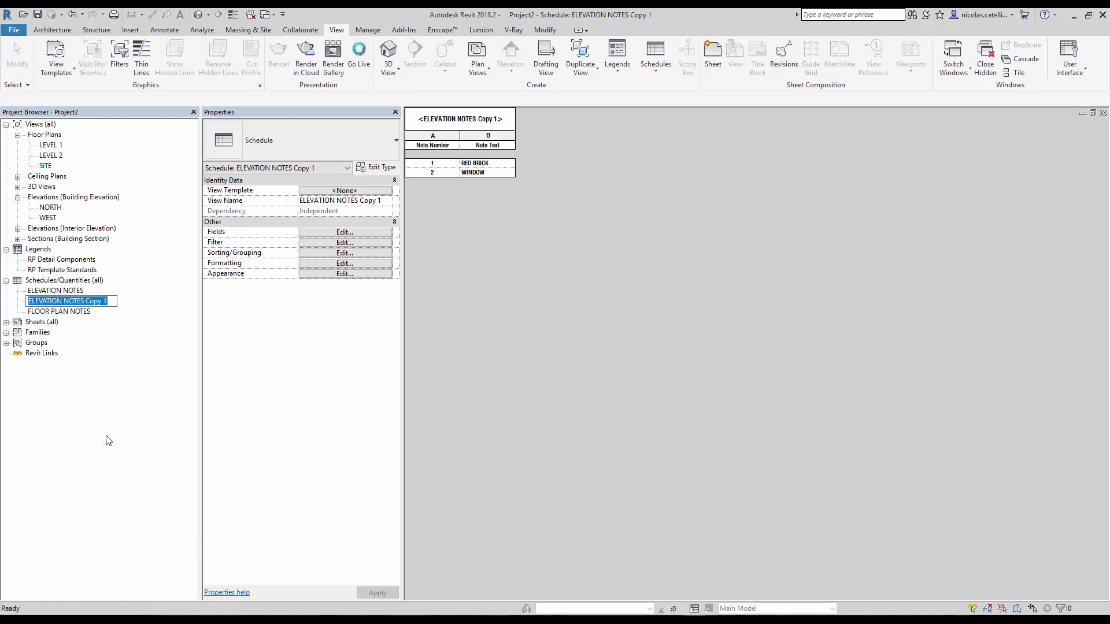
type("ALL NOTES")
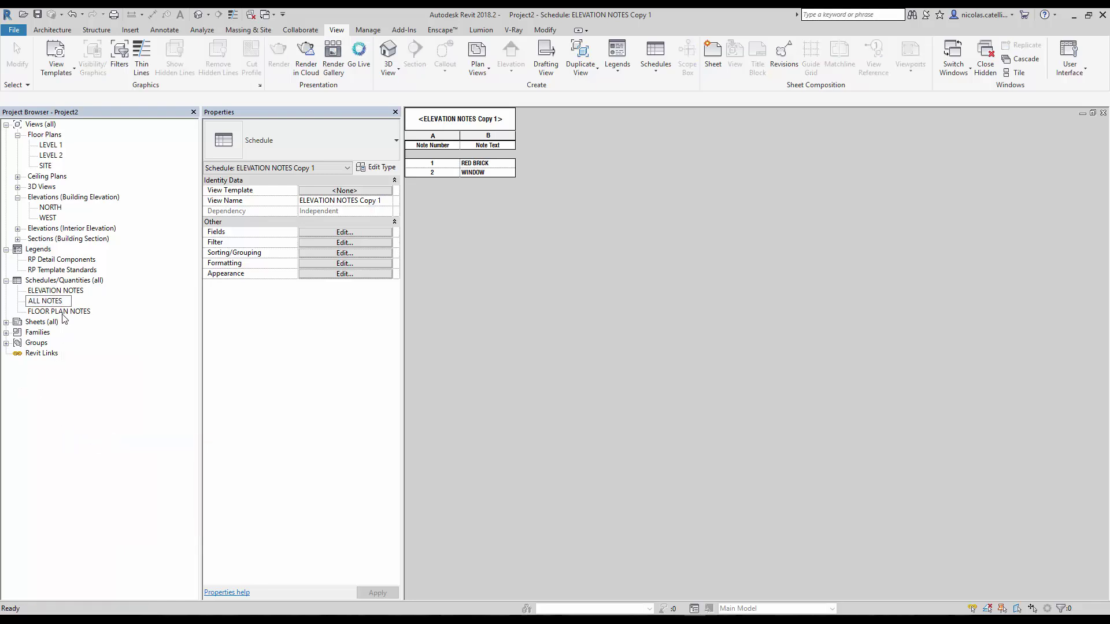
key("Return")
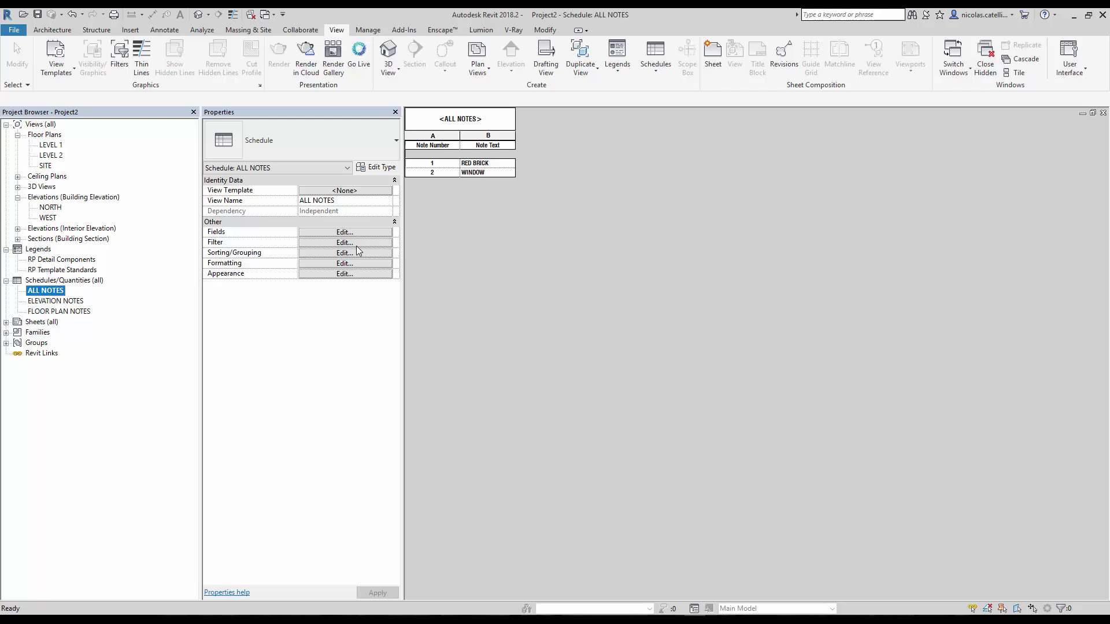
Remove the View Type filter from the ALL NOTES schedule and add Count to its scheduled fields
left_click(349, 242)
left_click(522, 224)
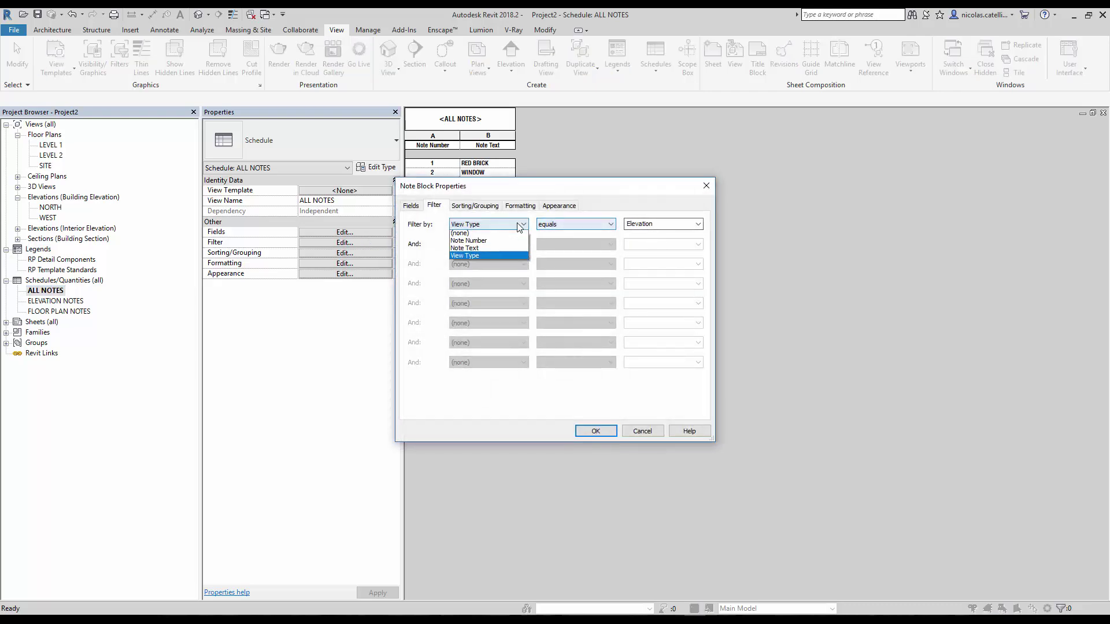
left_click(462, 233)
left_click(411, 207)
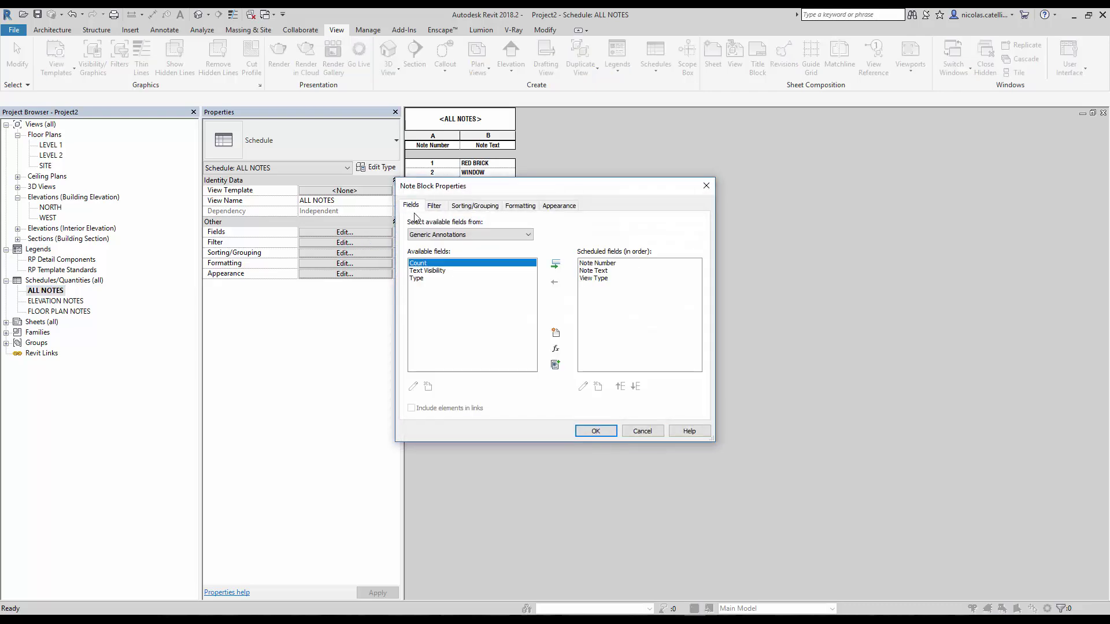
left_click(555, 265)
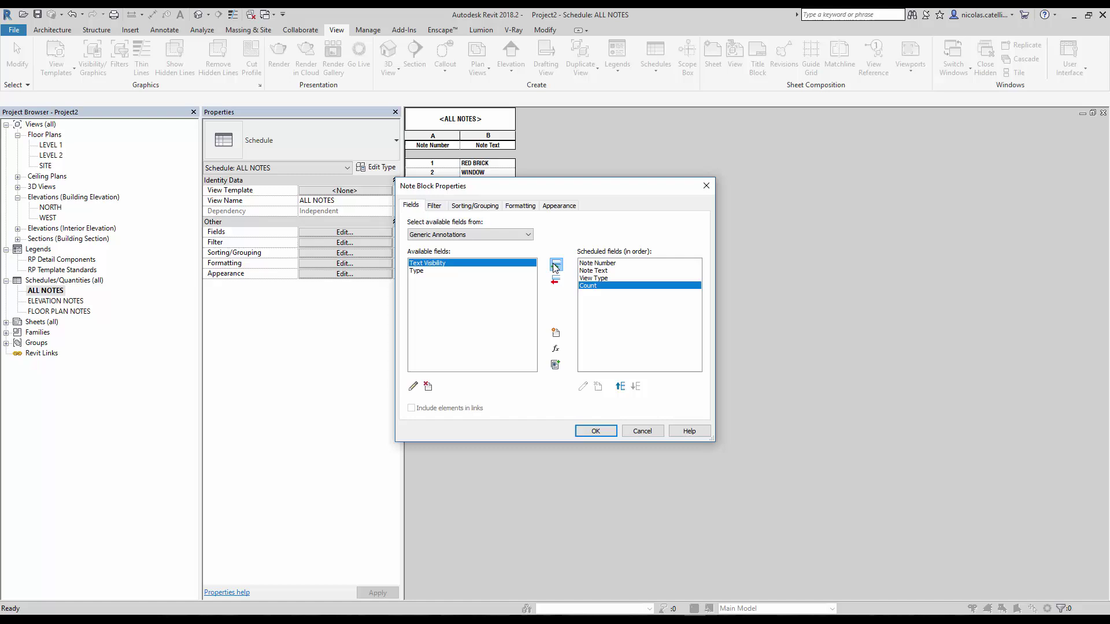
Sort ALL NOTES by View Type with a header, then by Note Number and Note Text, and accept the note block properties
left_click(474, 206)
left_click(498, 224)
left_click(499, 261)
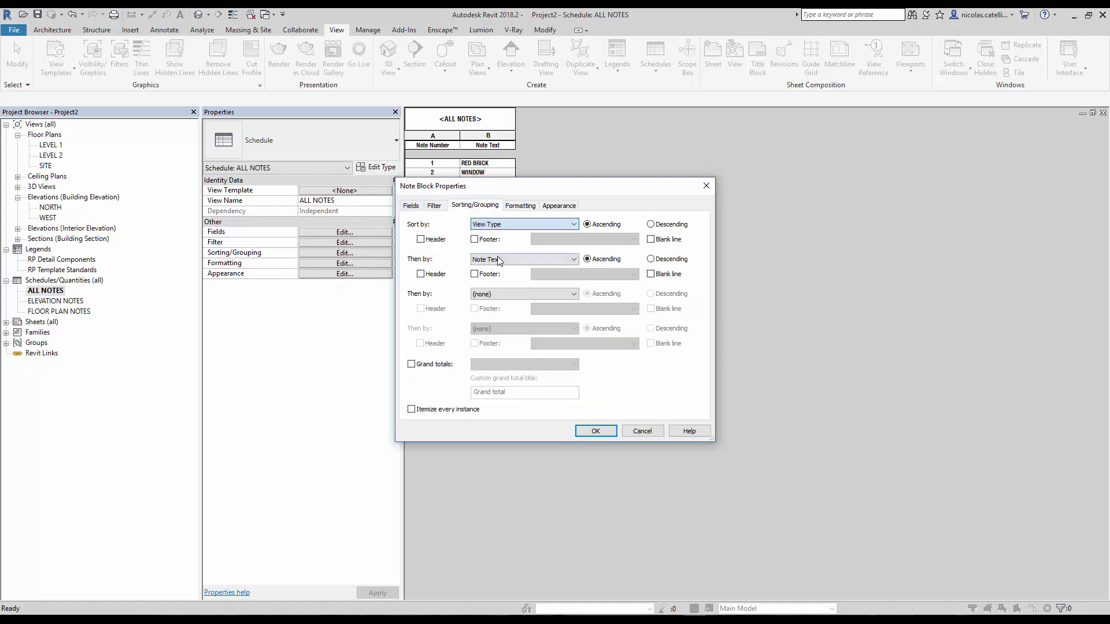
left_click(499, 260)
left_click(499, 278)
left_click(501, 294)
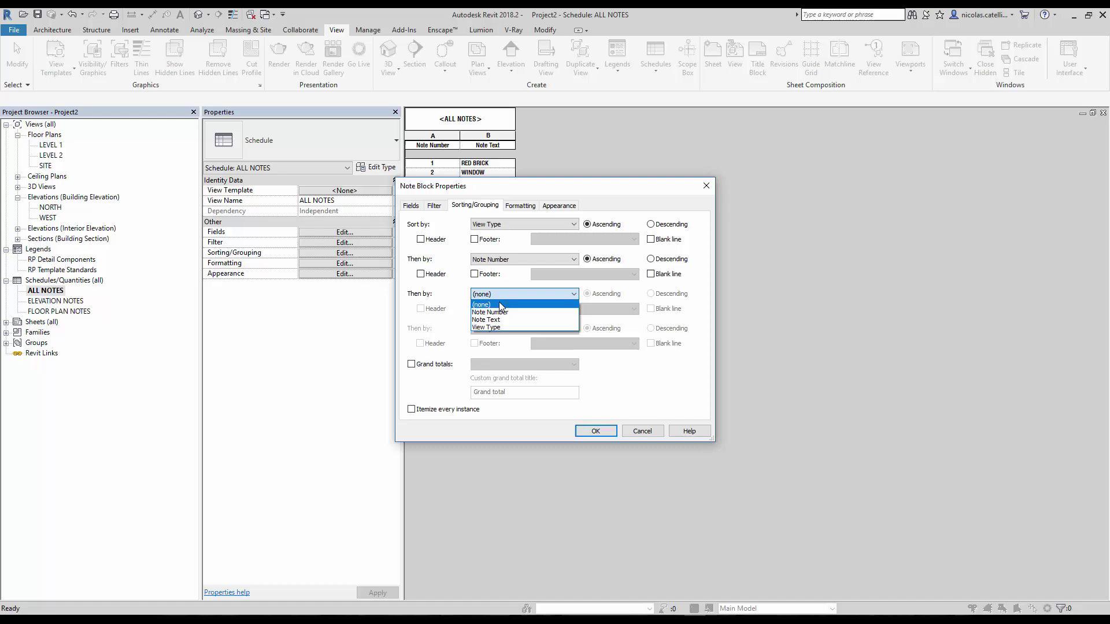
left_click(498, 319)
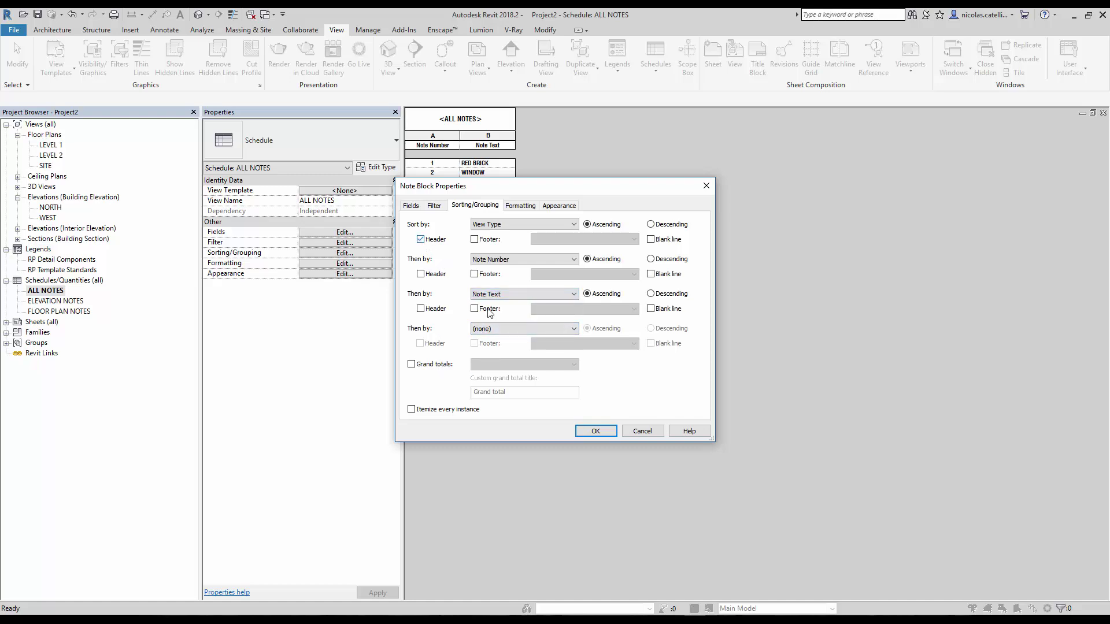
left_click(595, 432)
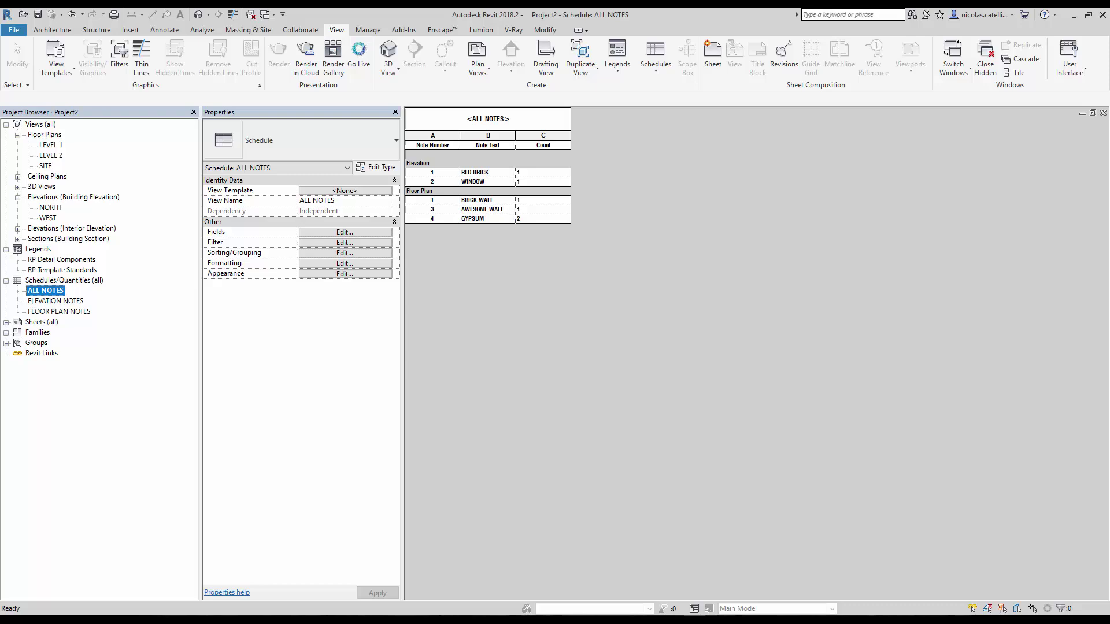
Highlight the AWESOME WALL note in the model from the ALL NOTES schedule, dismissing the save reminder
left_click(710, 344)
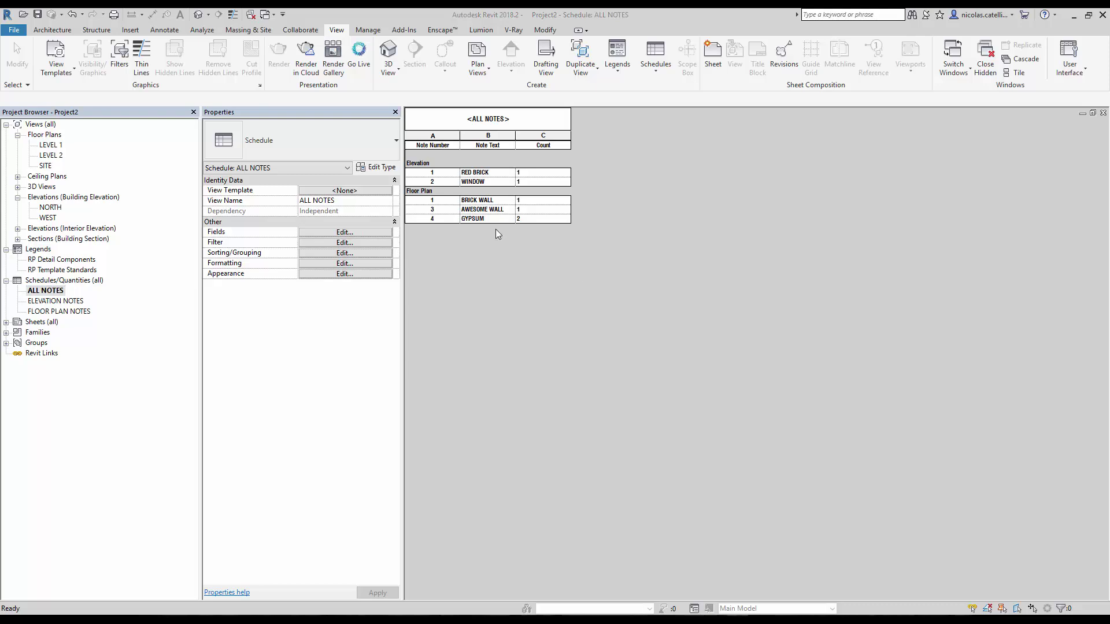
left_click(444, 210)
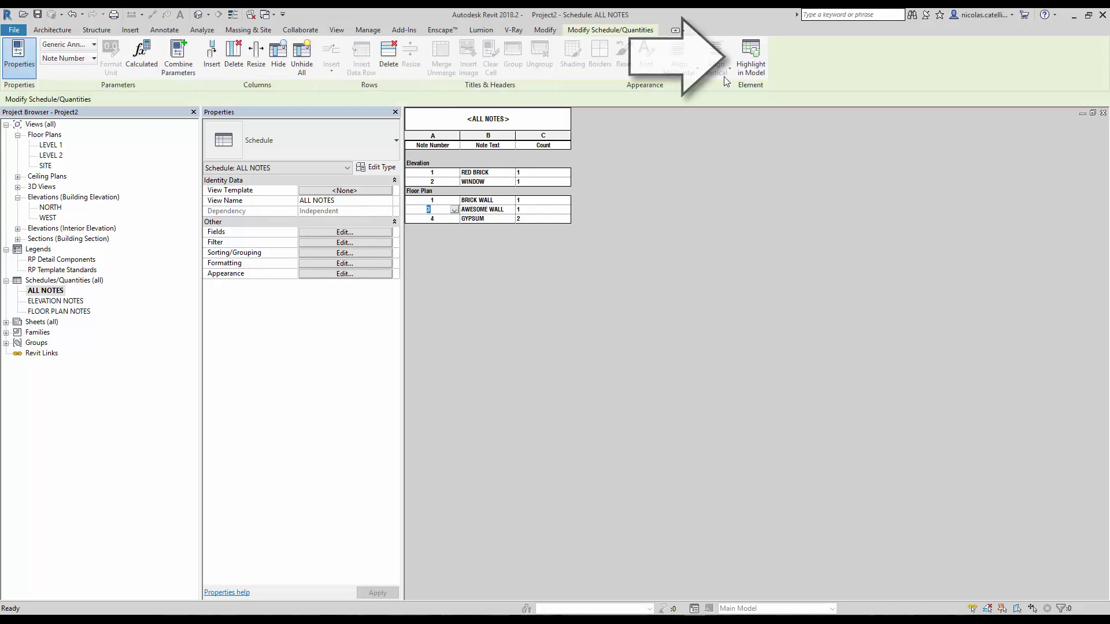
left_click(750, 69)
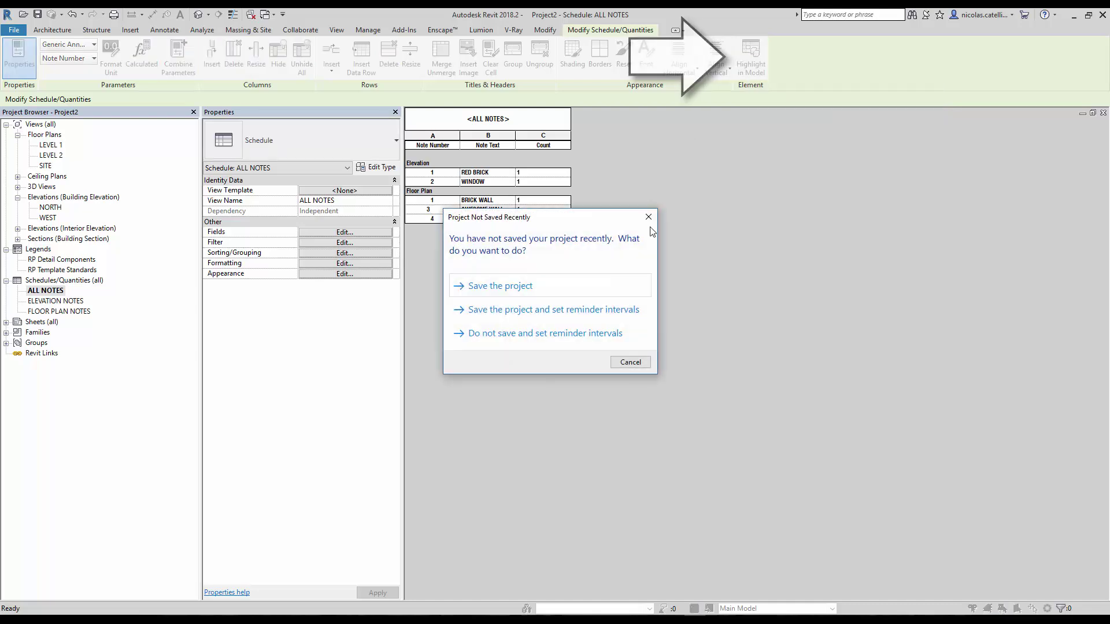
left_click(629, 363)
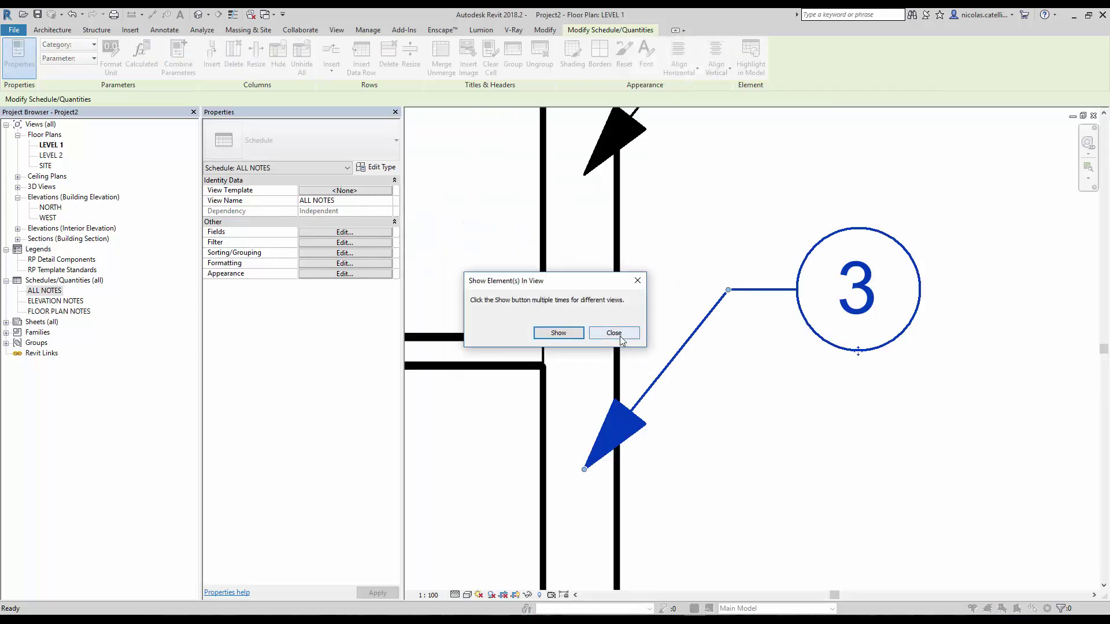